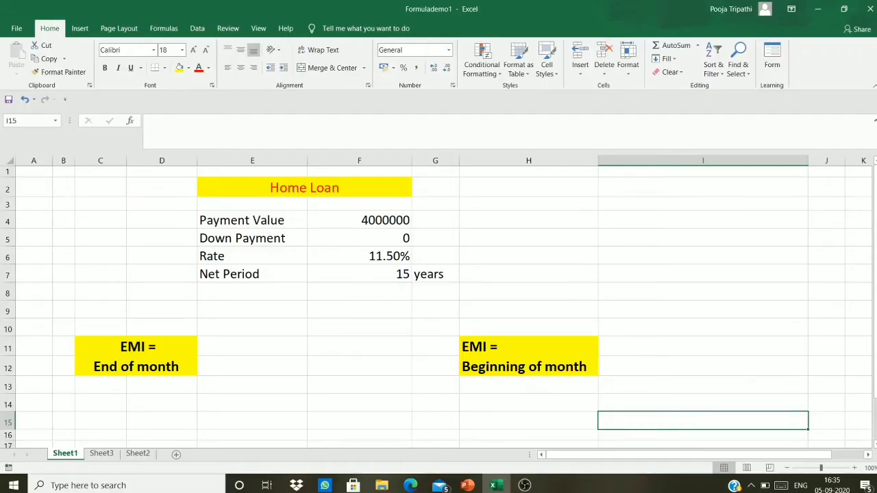
Review the home loan's payment value, down payment, rate and net period in cells F4 to F7
{"action": "left_click", "coordinate": [323, 225]}
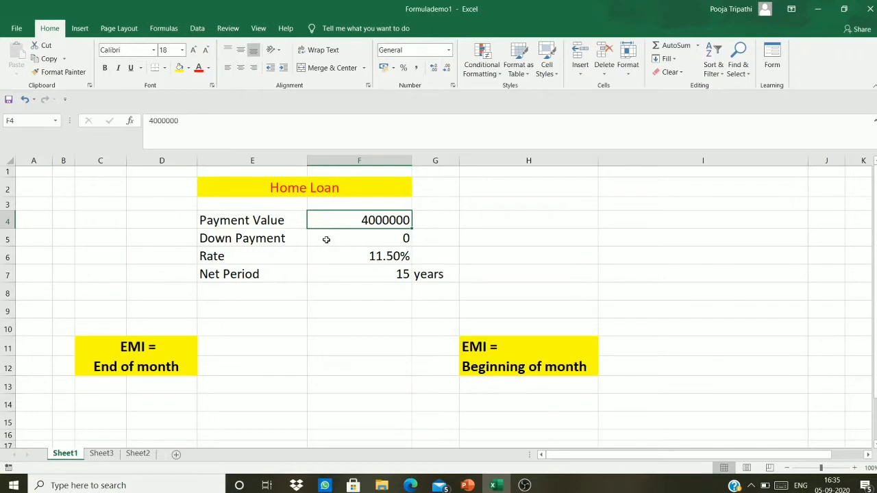
{"action": "left_click", "coordinate": [326, 239]}
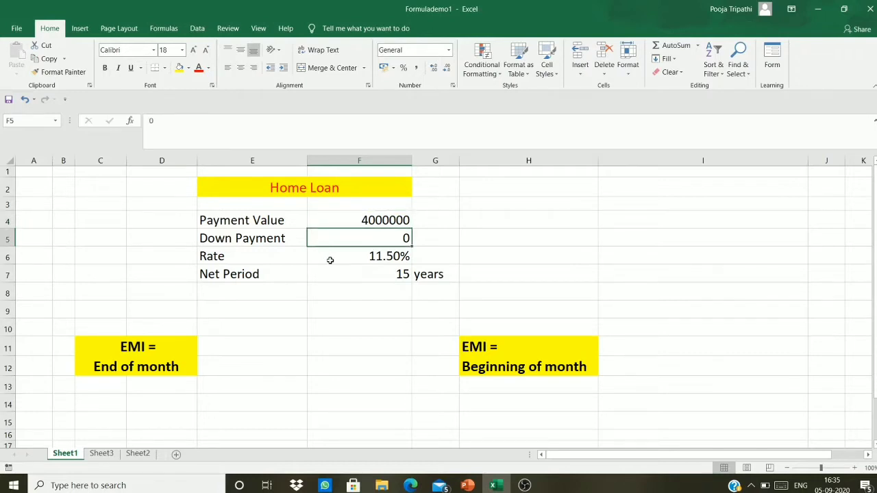
{"action": "left_click", "coordinate": [329, 261]}
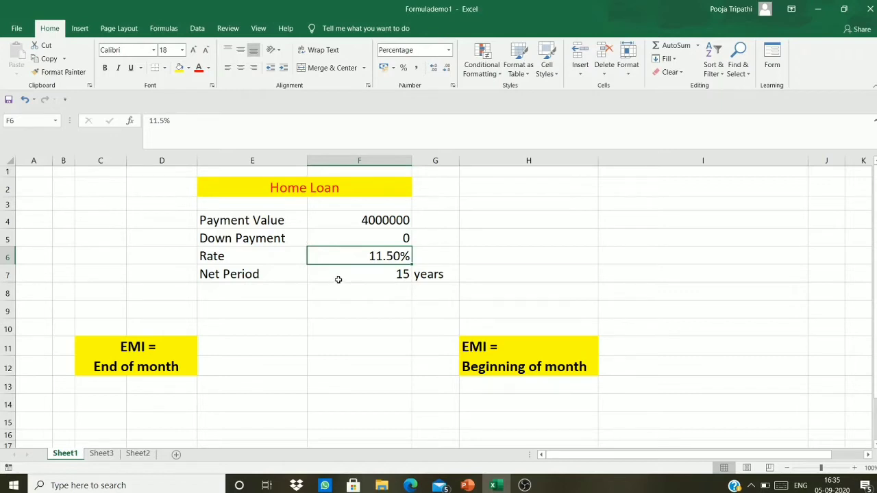
{"action": "left_click", "coordinate": [337, 279]}
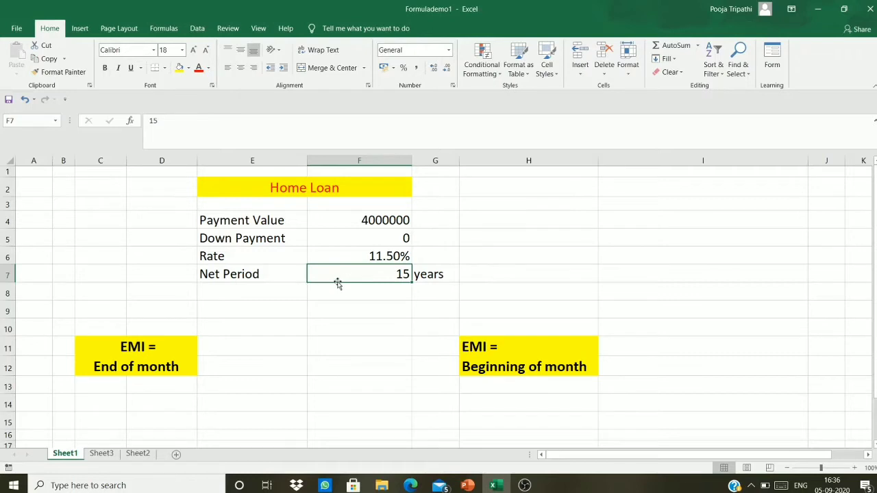
Start a PMT formula in E12 for the end-of-month EMI, with F6/12 as the rate and F7*12 as the number of periods
{"action": "left_click", "coordinate": [282, 365]}
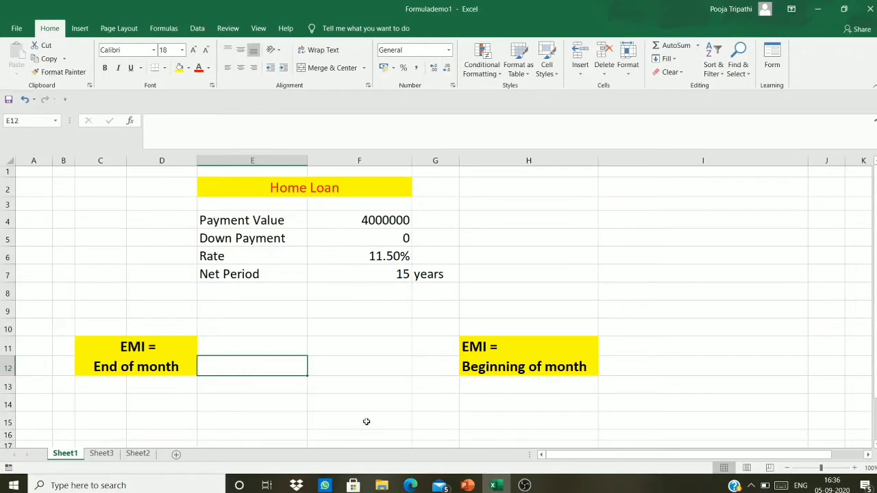
{"action": "type", "text": "="}
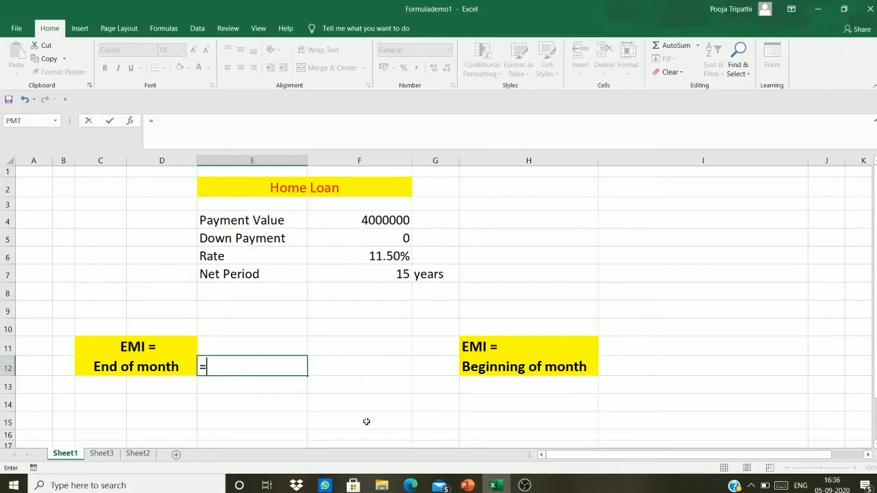
{"action": "type", "text": "pmt"}
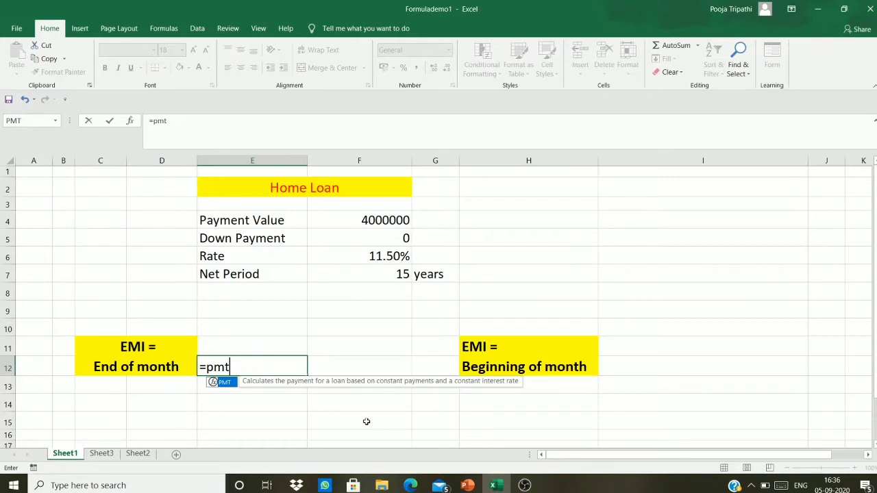
{"action": "type", "text": "("}
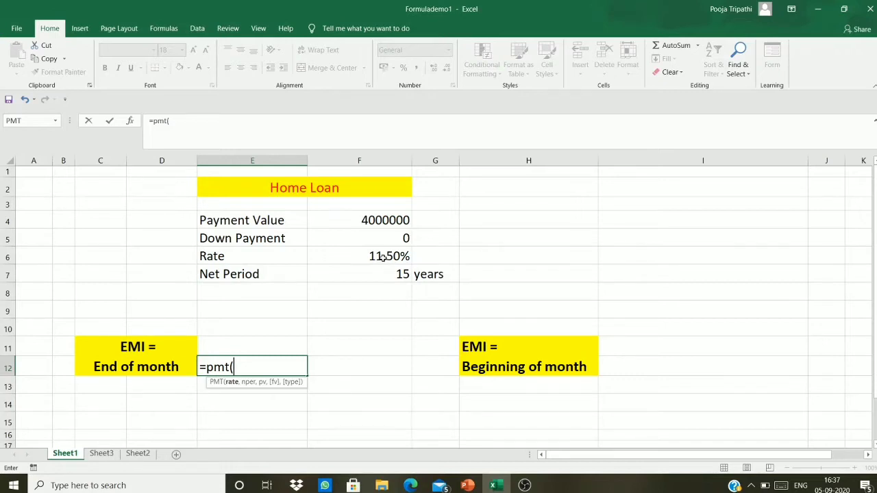
{"action": "left_click", "coordinate": [383, 257]}
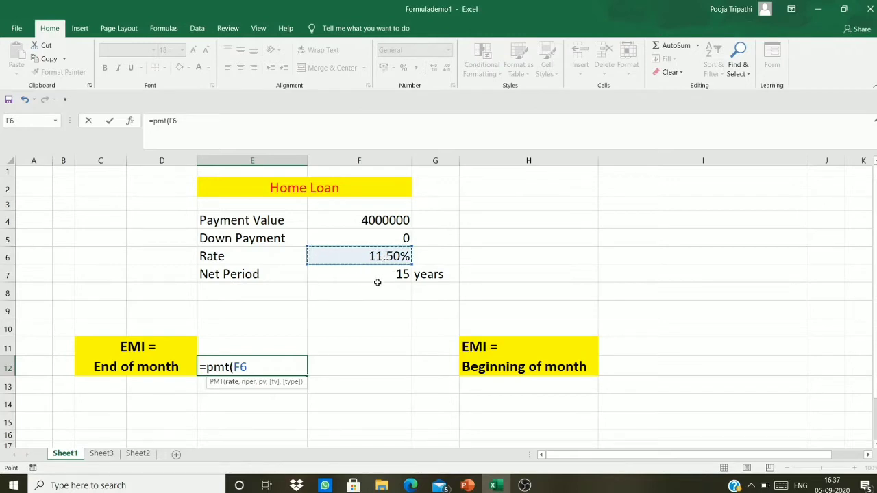
{"action": "type", "text": "/12"}
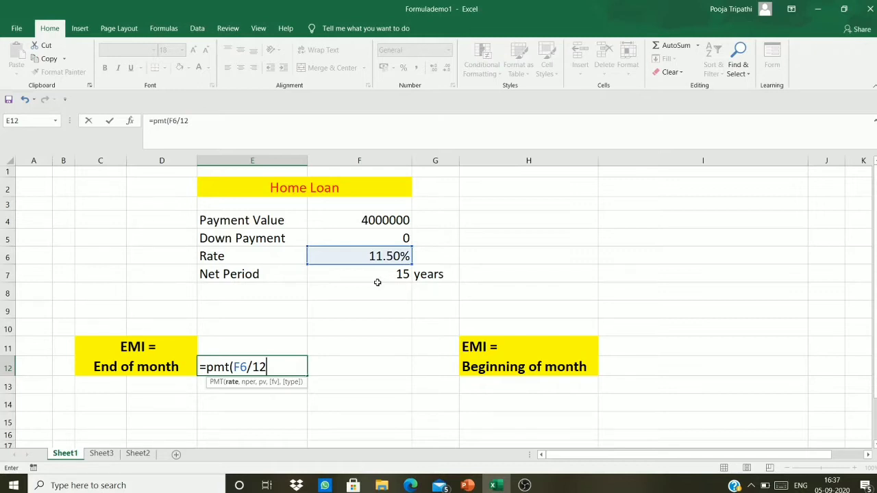
{"action": "type", "text": ","}
{"action": "left_click", "coordinate": [350, 276]}
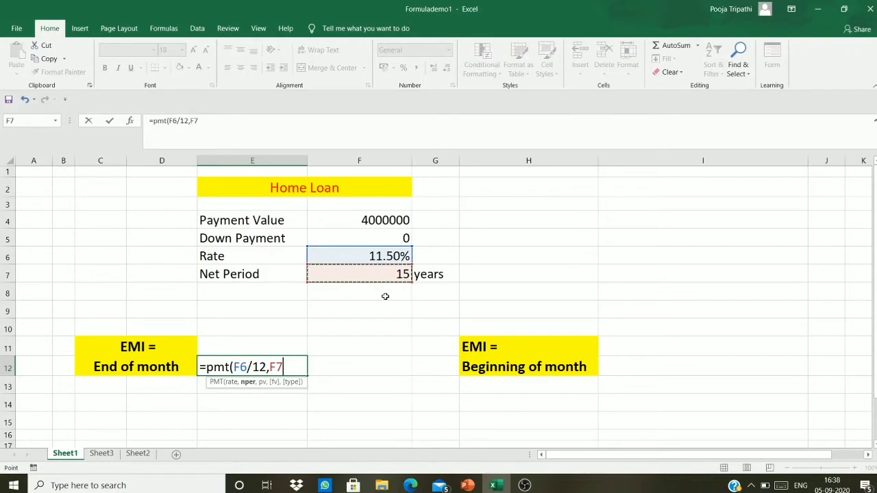
{"action": "type", "text": "*12"}
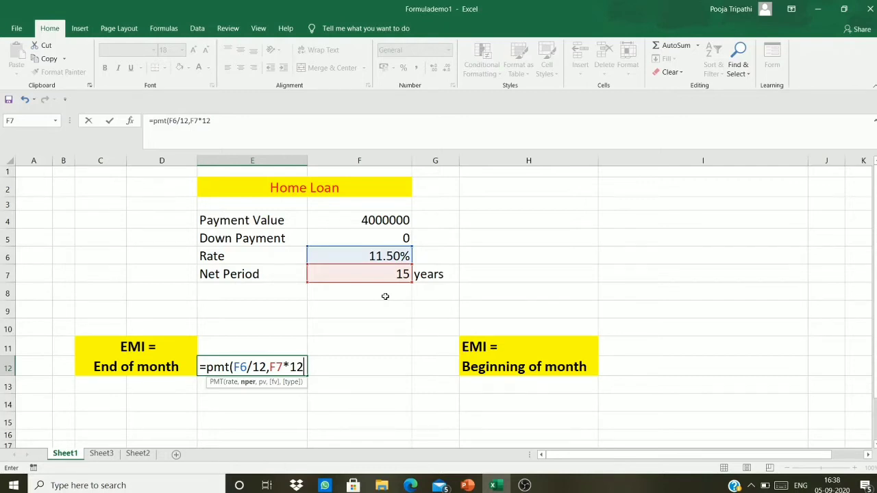
Complete the end-of-month EMI formula with F4-F5 as the present value and enter it
{"action": "type", "text": ","}
{"action": "left_click", "coordinate": [339, 221]}
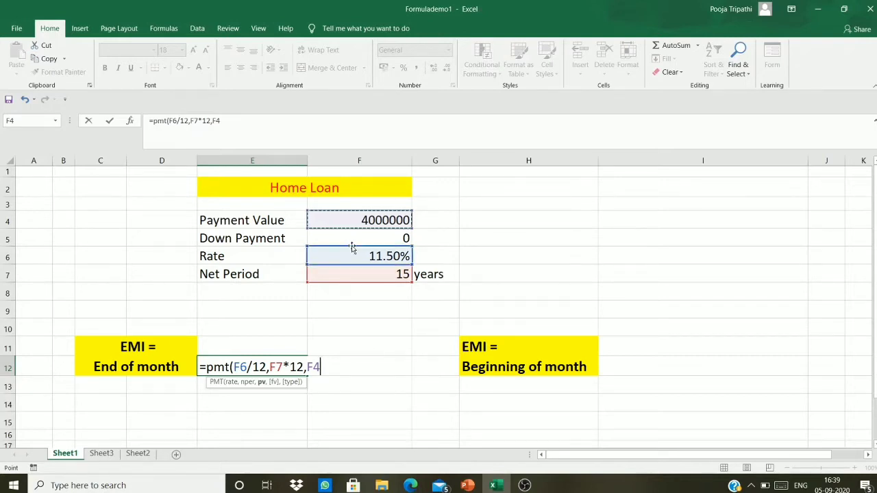
{"action": "type", "text": "-"}
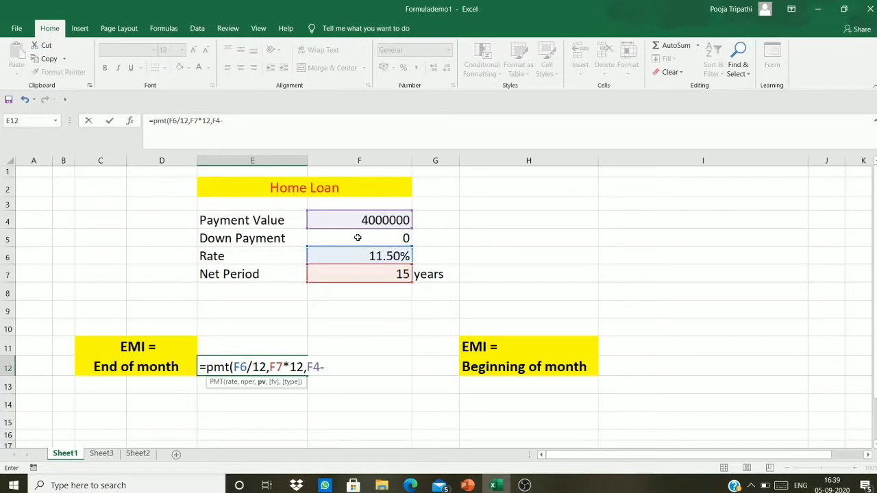
{"action": "left_click", "coordinate": [358, 238]}
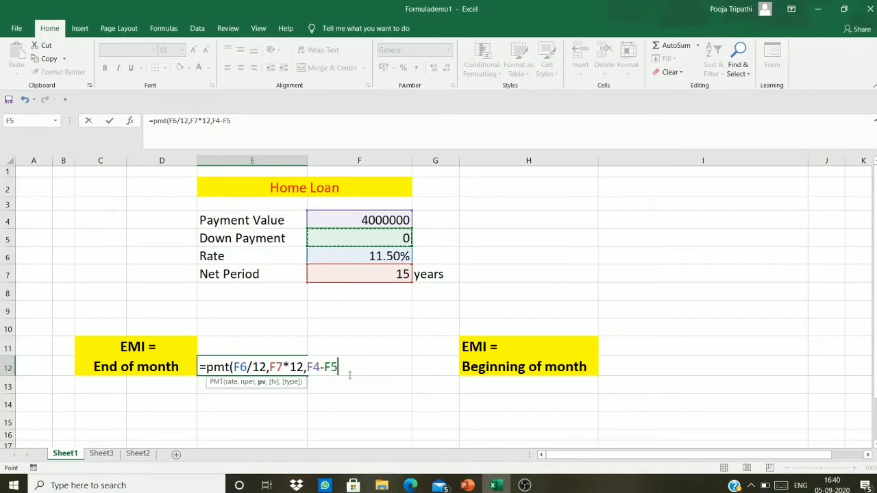
{"action": "type", "text": ")"}
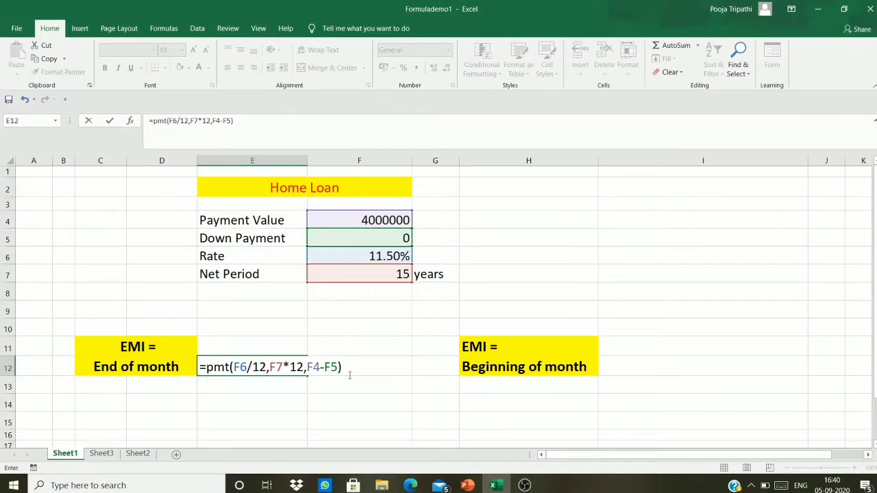
{"action": "key", "text": "Return"}
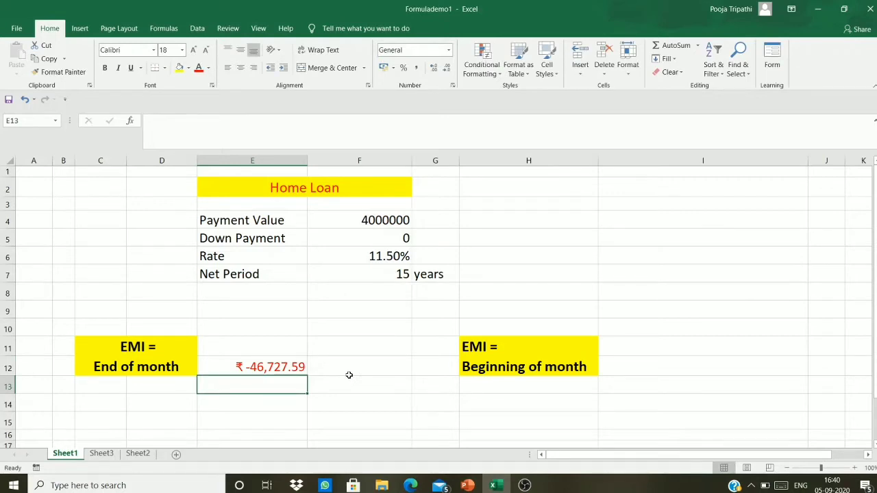
{"action": "key", "text": "Up"}
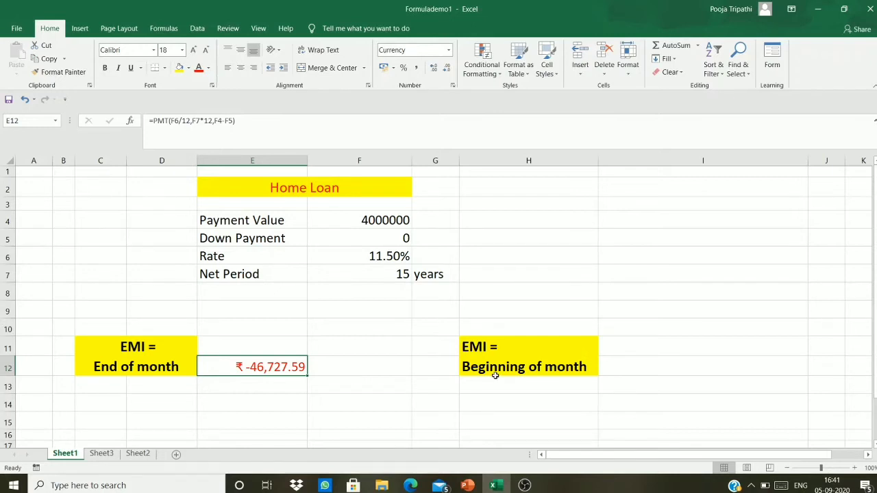
Start a PMT formula in I12 for the beginning-of-month EMI, using F6/12 as the rate and F7*12 as the number of periods
{"action": "left_click", "coordinate": [677, 369]}
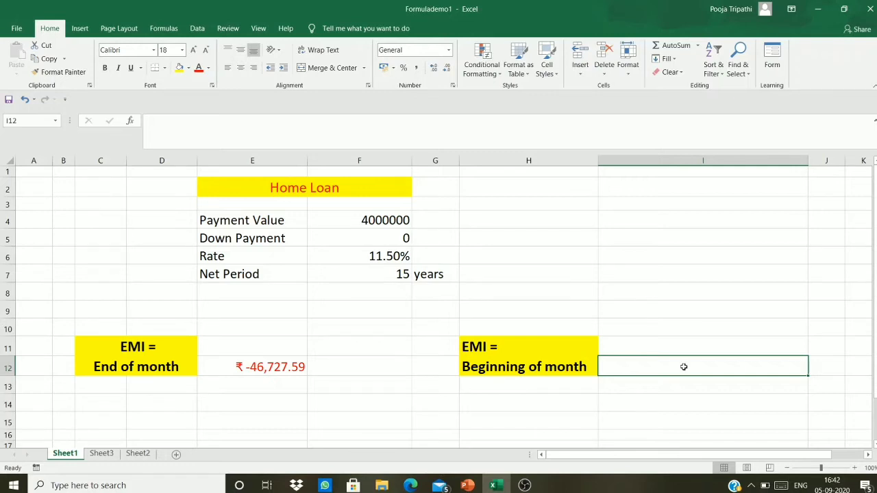
{"action": "type", "text": "="}
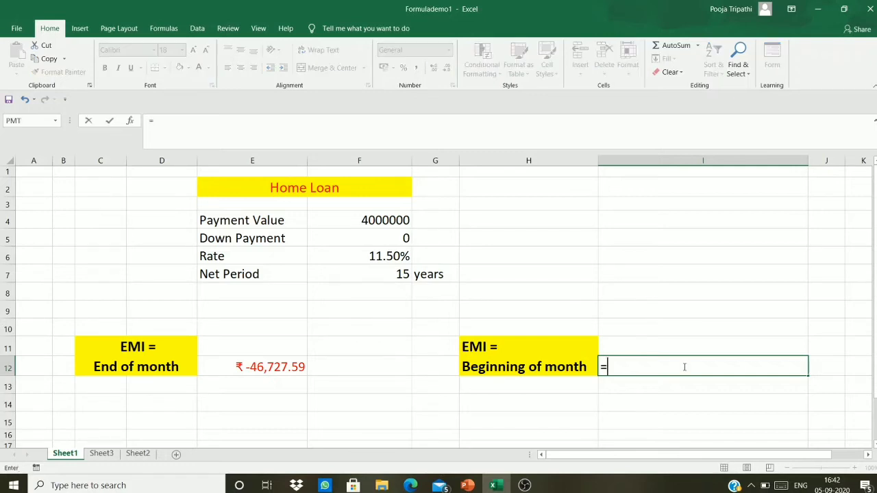
{"action": "type", "text": "pmt"}
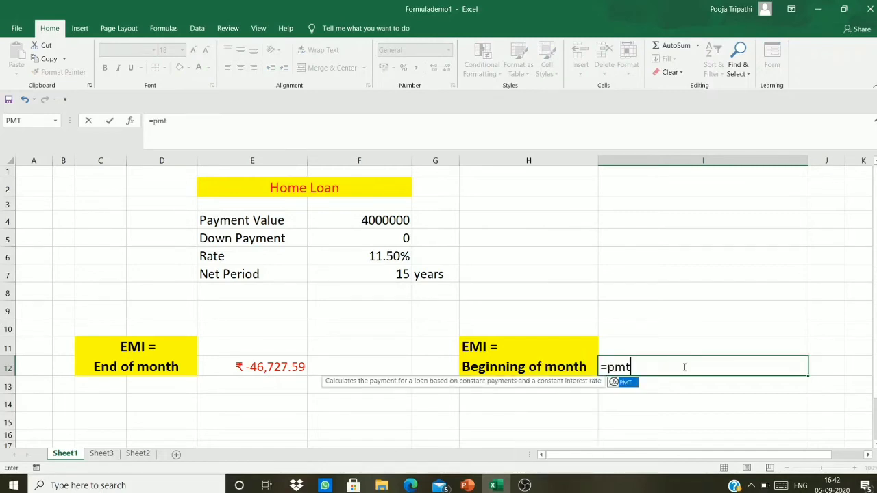
{"action": "type", "text": "("}
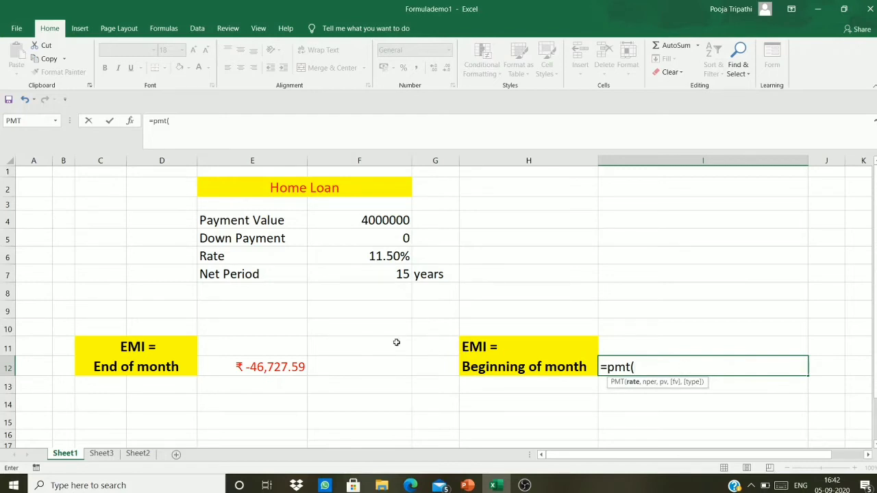
{"action": "left_click", "coordinate": [355, 257]}
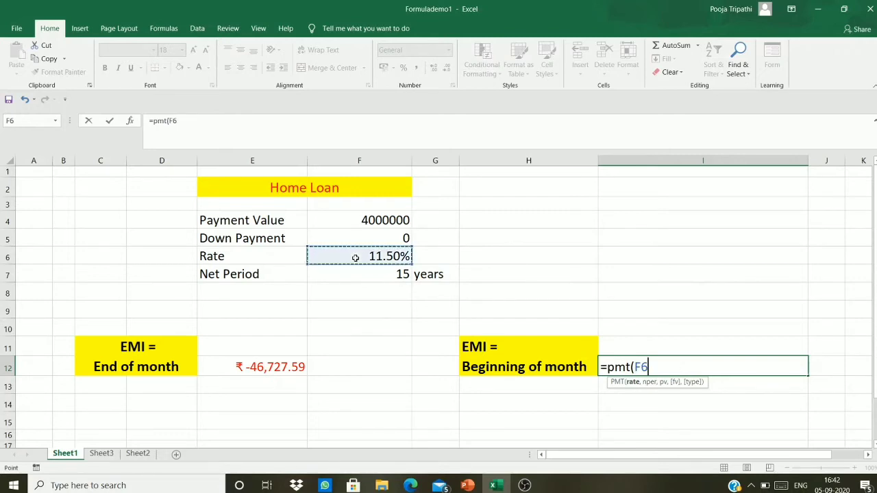
{"action": "type", "text": "/"}
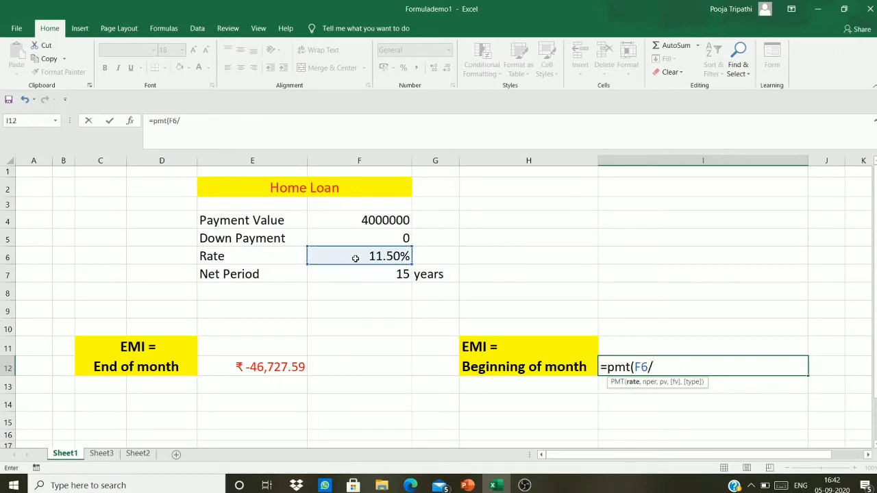
{"action": "type", "text": "12"}
{"action": "type", "text": ","}
{"action": "left_click", "coordinate": [373, 277]}
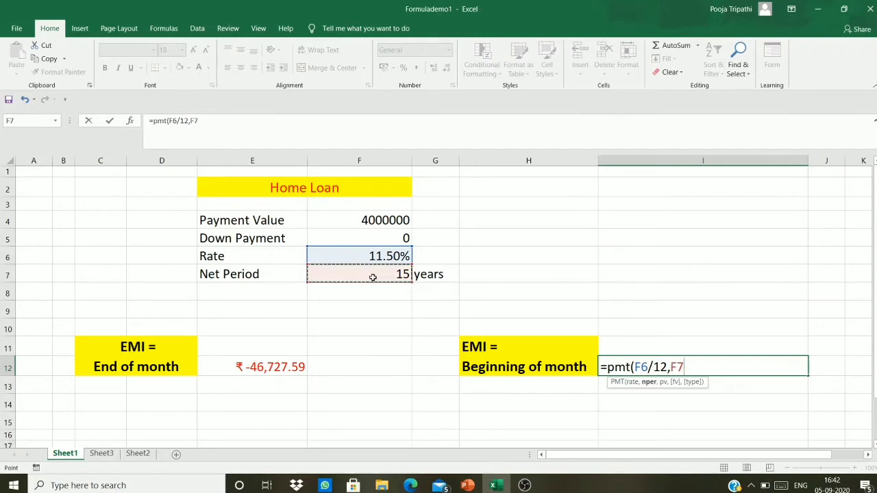
{"action": "type", "text": "*"}
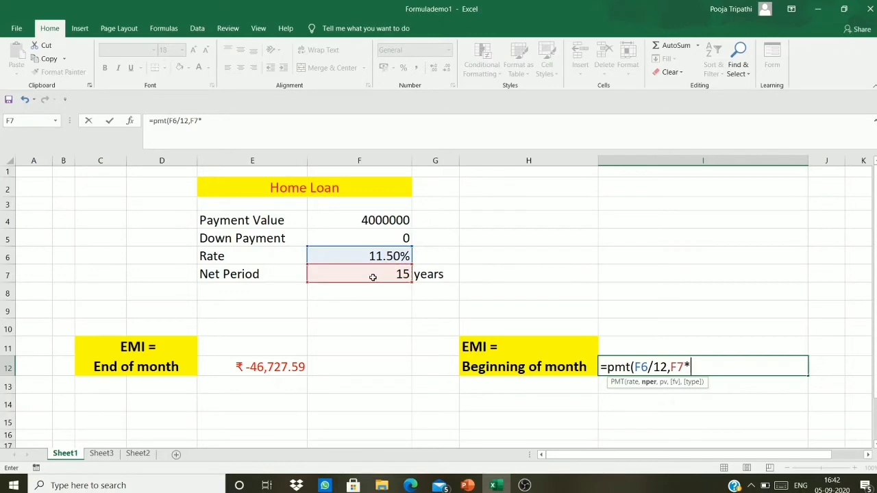
{"action": "type", "text": "12,"}
Finish the beginning-of-month EMI formula with present value F4-F5, future value 0 and payment type 1
{"action": "left_click", "coordinate": [385, 219]}
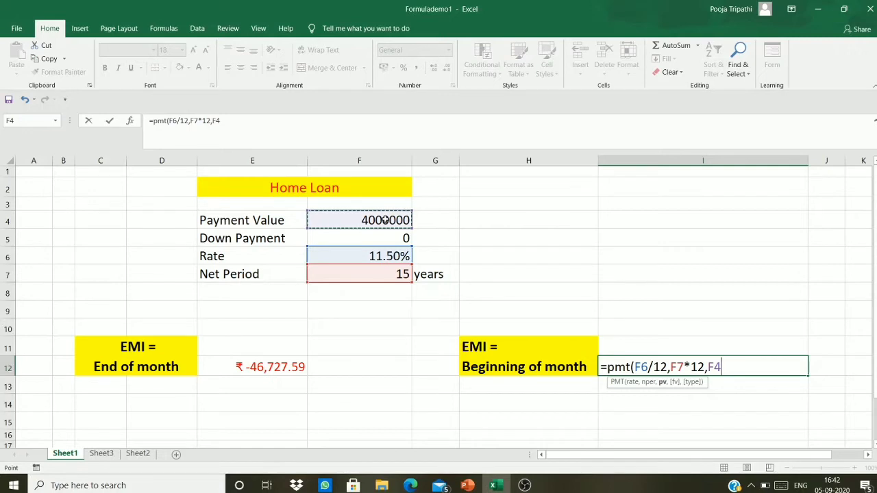
{"action": "type", "text": "-"}
{"action": "left_click", "coordinate": [405, 237]}
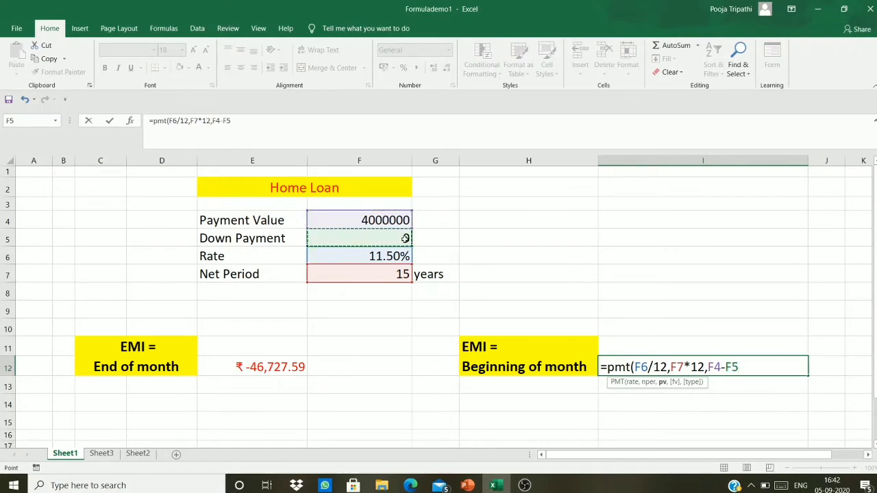
{"action": "type", "text": ","}
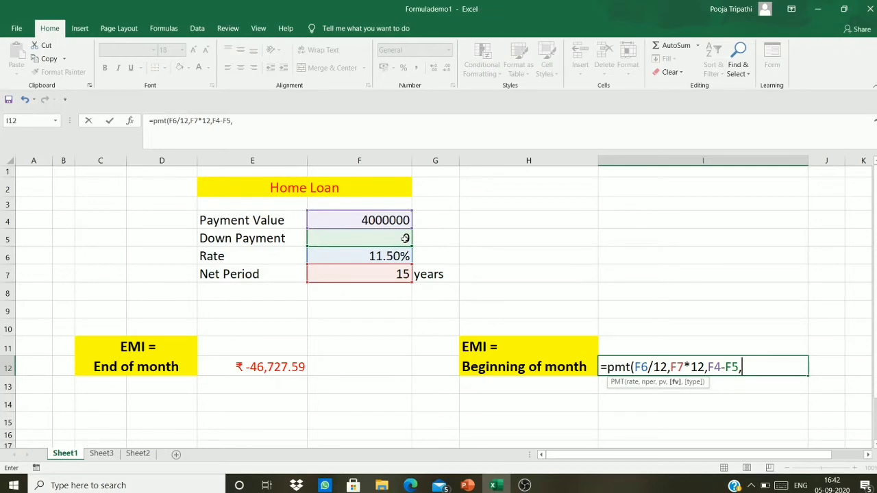
{"action": "type", "text": "0,1"}
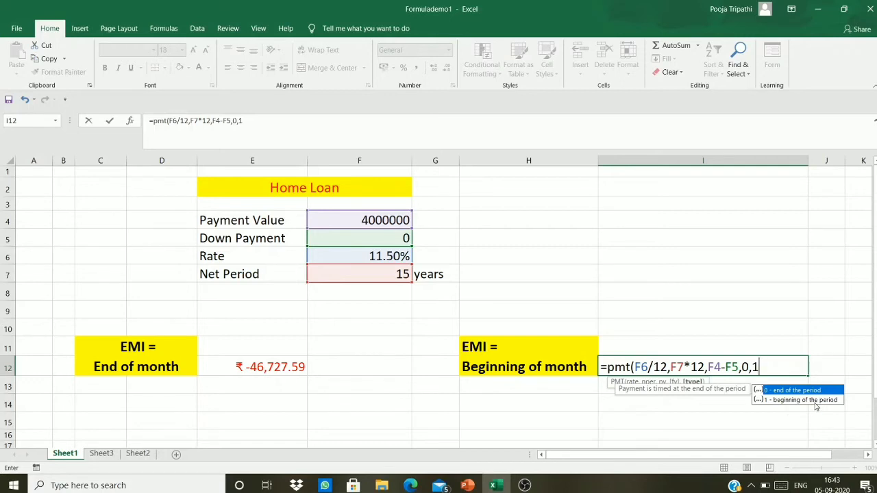
{"action": "type", "text": ")"}
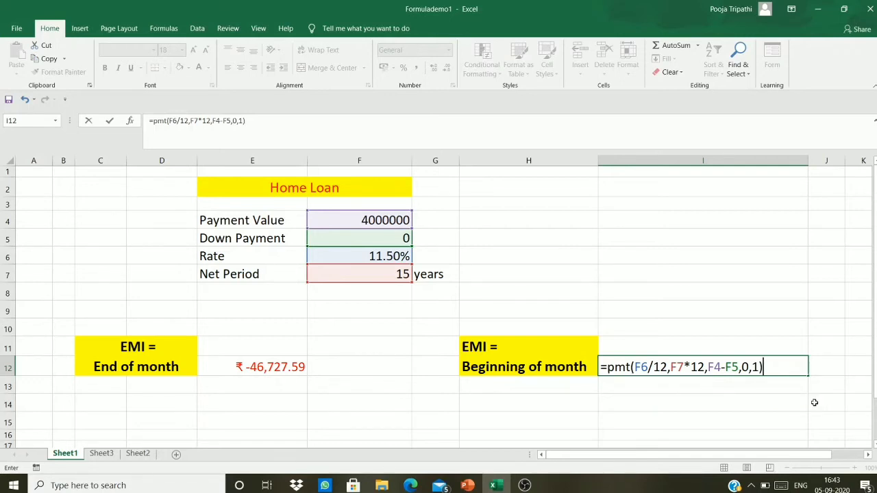
{"action": "key", "text": "Return"}
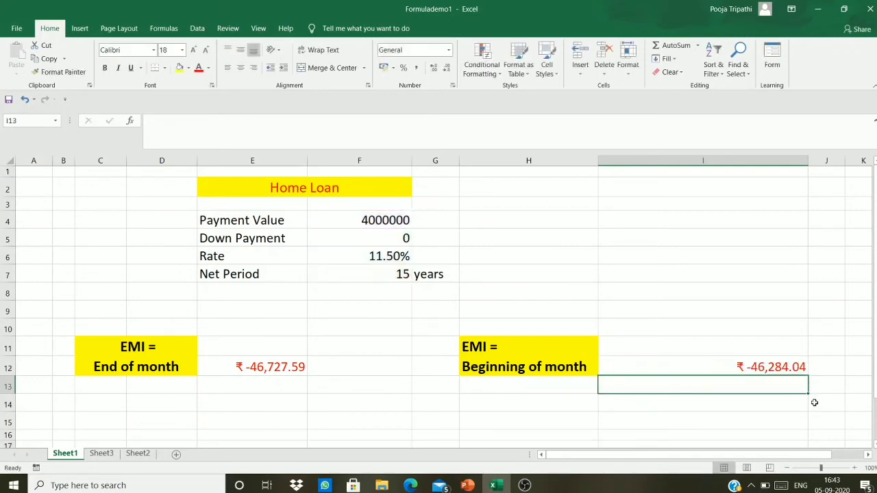
Compare the beginning-of-month EMI in I12 with the end-of-month EMI in E12
{"action": "left_click", "coordinate": [702, 364]}
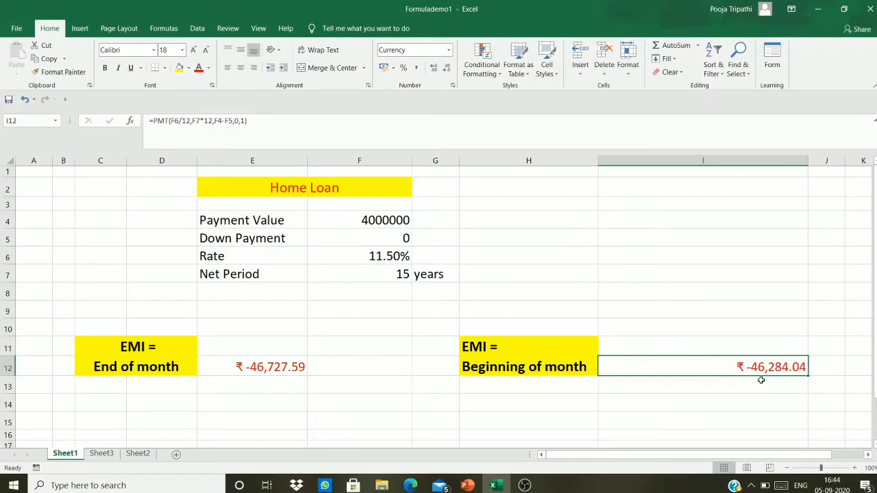
{"action": "left_click", "coordinate": [232, 372]}
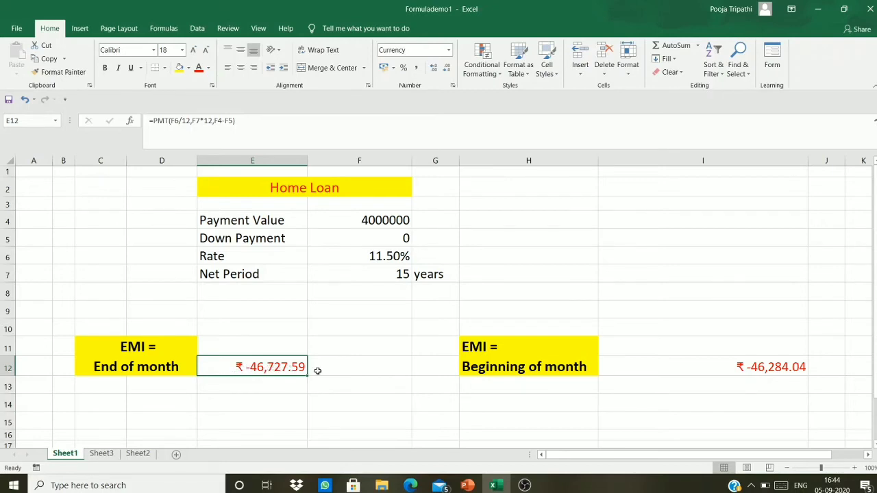
{"action": "left_click", "coordinate": [656, 370]}
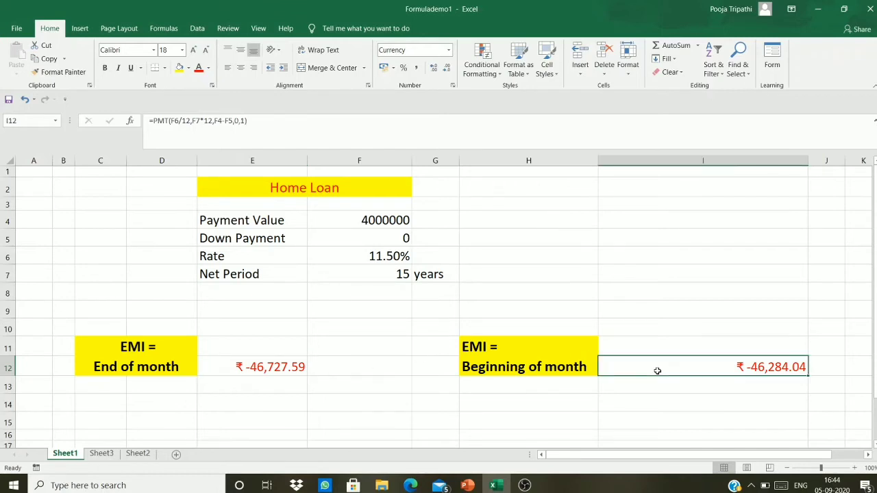
Switch to the car loan on Sheet3 and set its down payment in E5 to 200000
{"action": "left_click", "coordinate": [280, 368]}
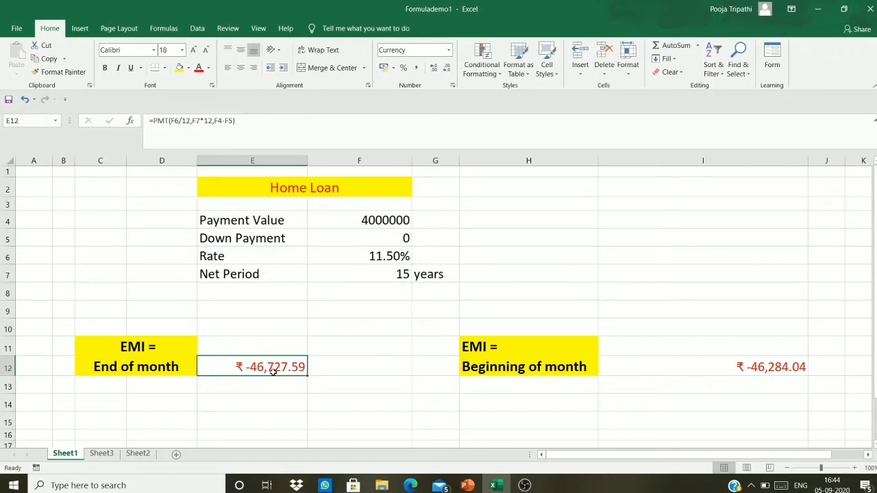
{"action": "left_click", "coordinate": [635, 366]}
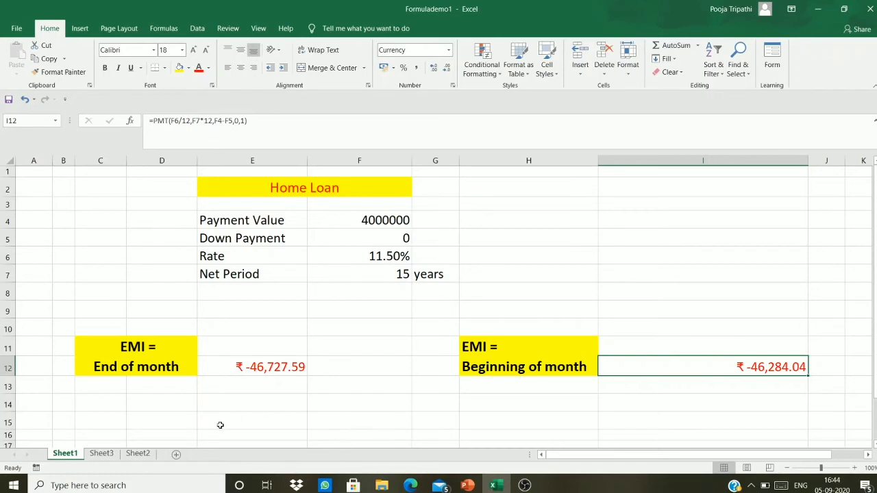
{"action": "left_click", "coordinate": [101, 454]}
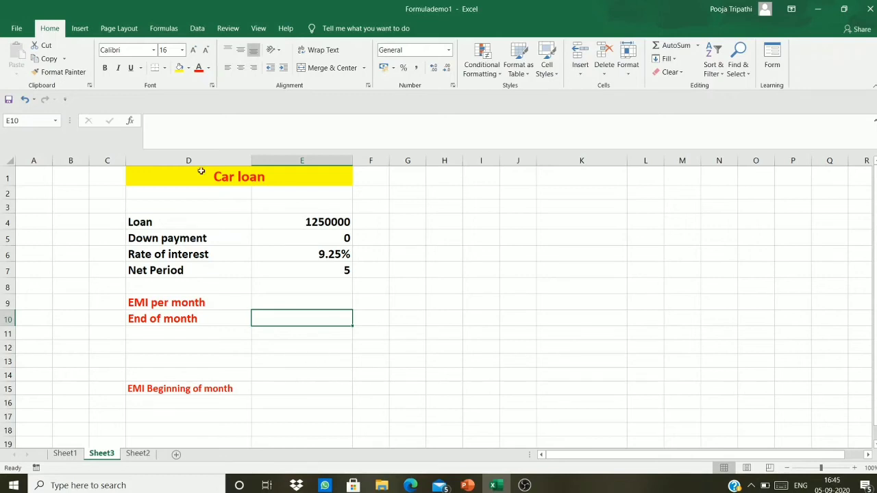
{"action": "left_click", "coordinate": [292, 238]}
{"action": "type", "text": "2000"}
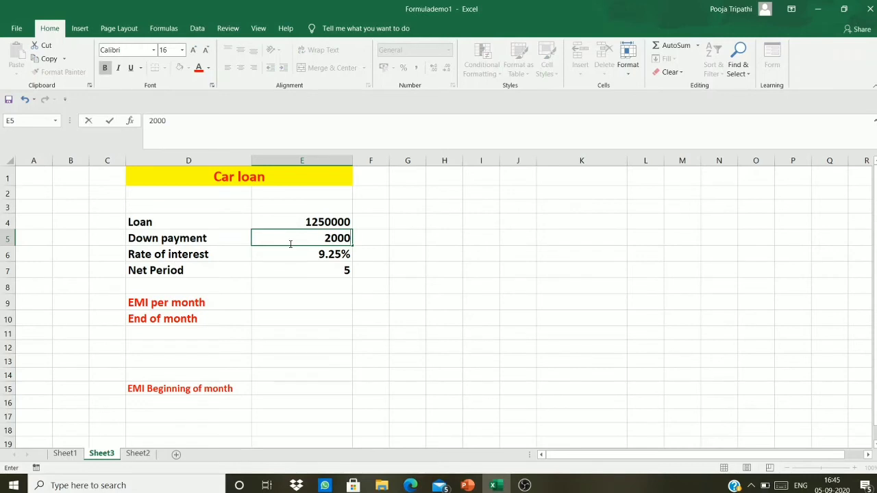
{"action": "type", "text": "00"}
{"action": "key", "text": "Return"}
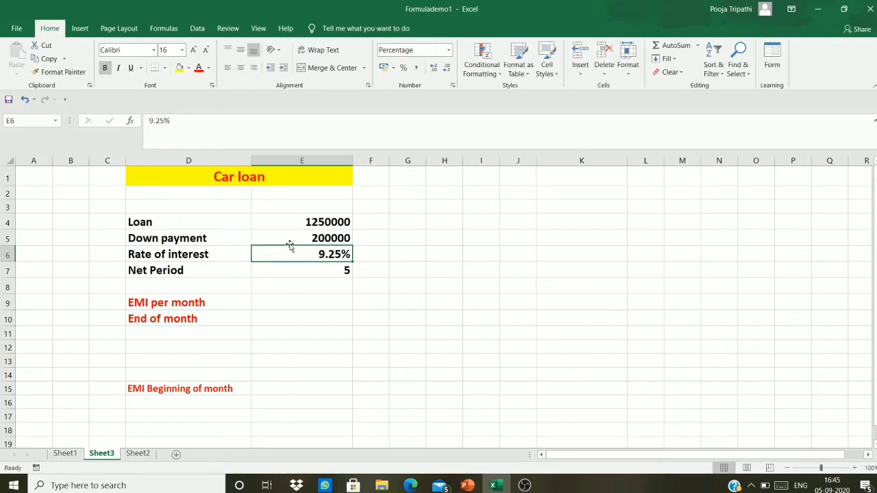
Label the car loan's net period with the unit "years" in F7
{"action": "key", "text": "Down"}
{"action": "key", "text": "Right"}
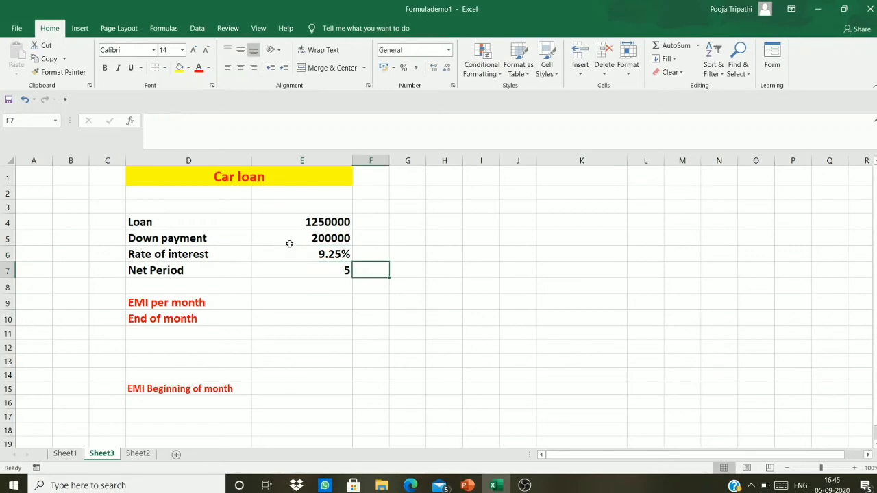
{"action": "type", "text": "years"}
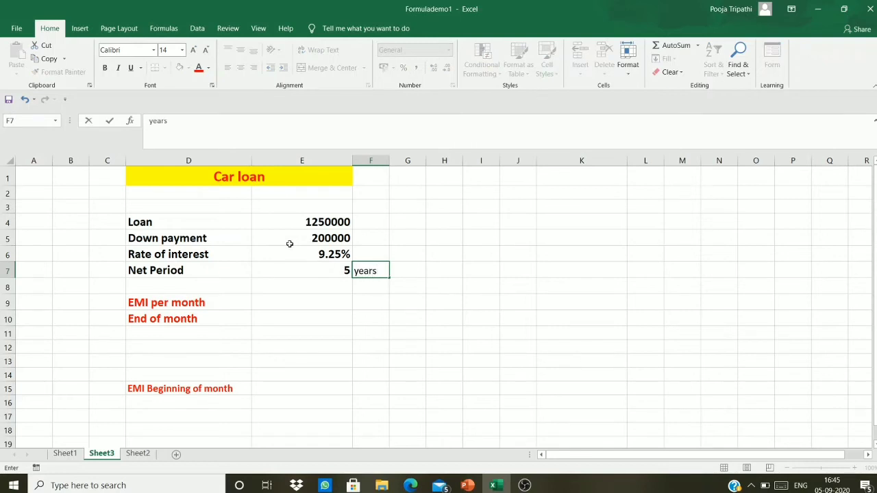
{"action": "key", "text": "Return"}
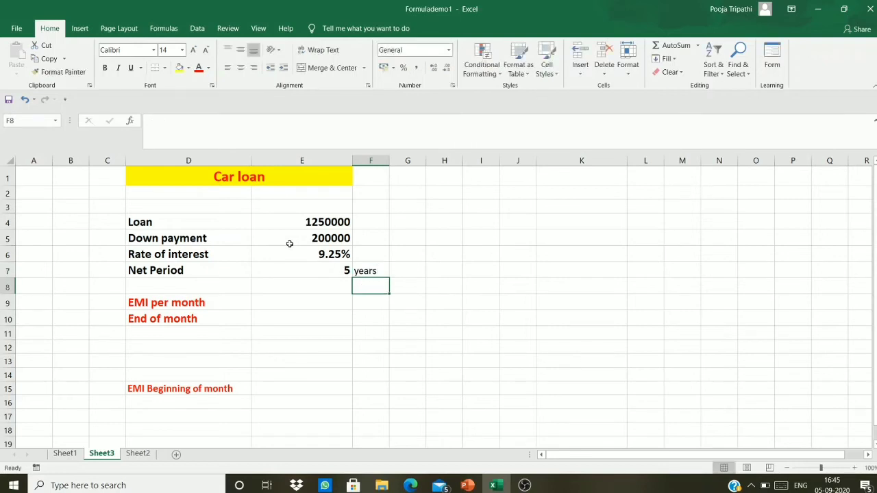
Find the PMT function by searching for "pmt" and insert it in E10 for the end-of-month EMI, keeping the loan data uncovered
{"action": "key", "text": "Down"}
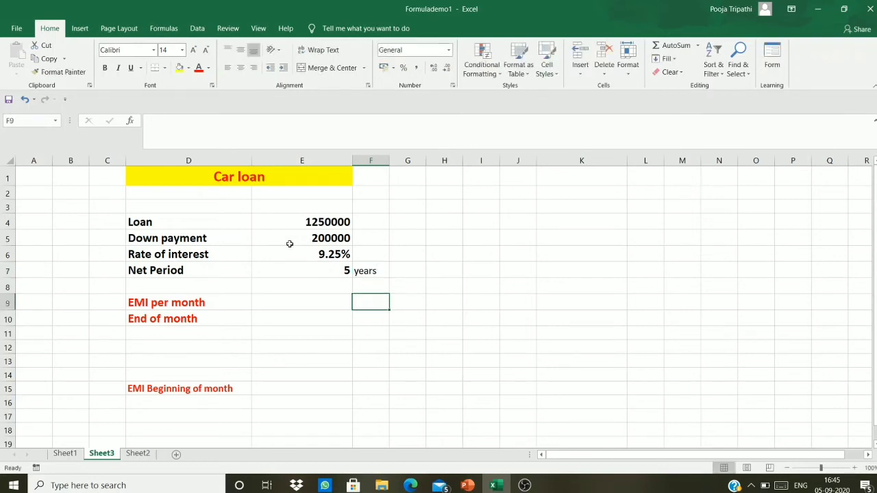
{"action": "key", "text": "Left"}
{"action": "key", "text": "Left"}
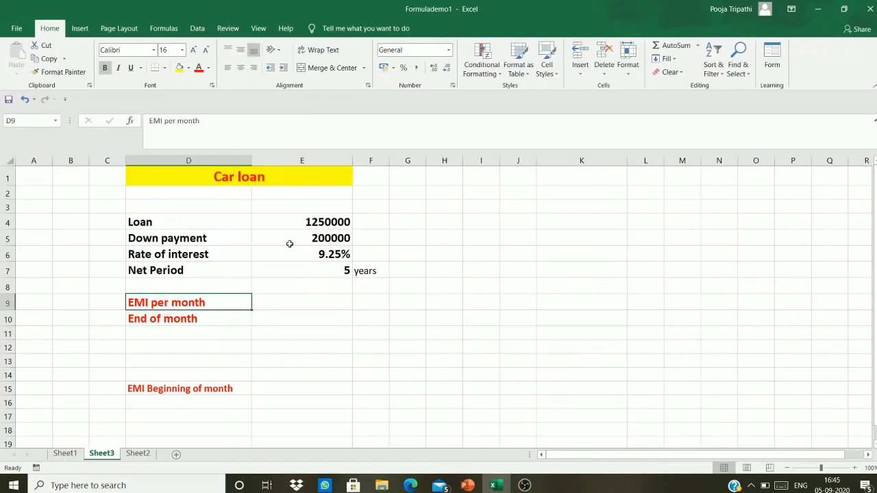
{"action": "key", "text": "Right"}
{"action": "key", "text": "Down"}
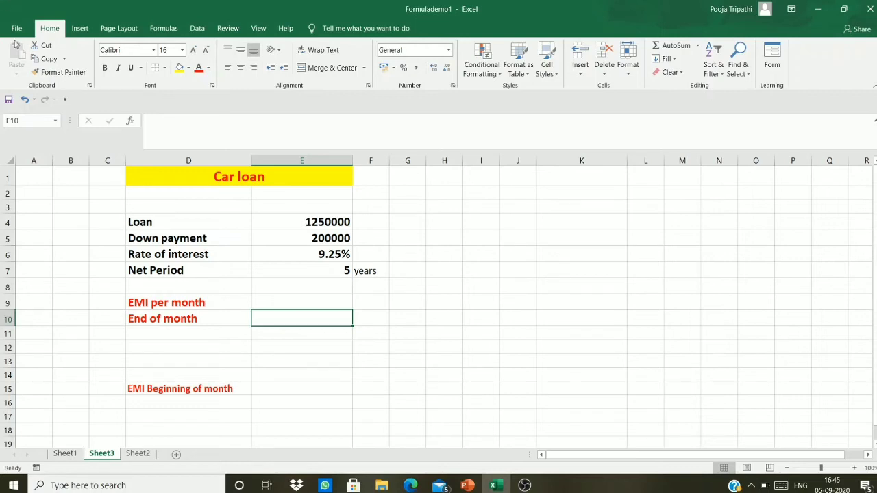
{"action": "left_click", "coordinate": [168, 30]}
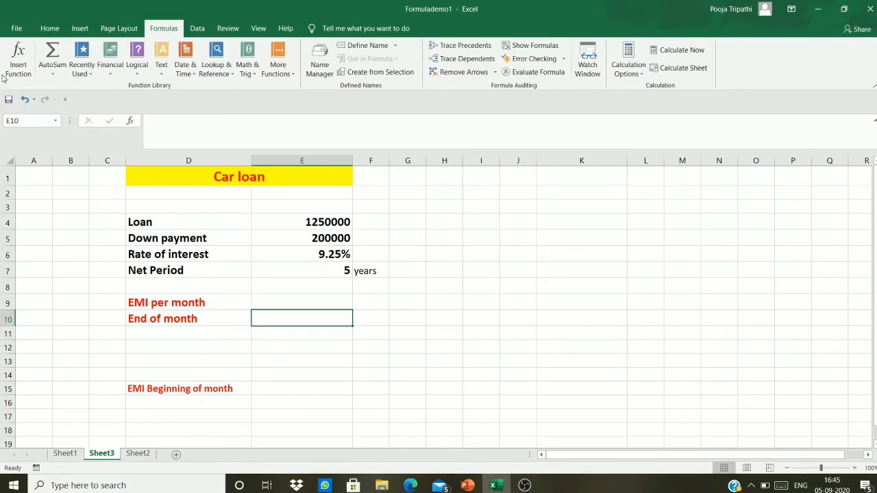
{"action": "left_click", "coordinate": [10, 70]}
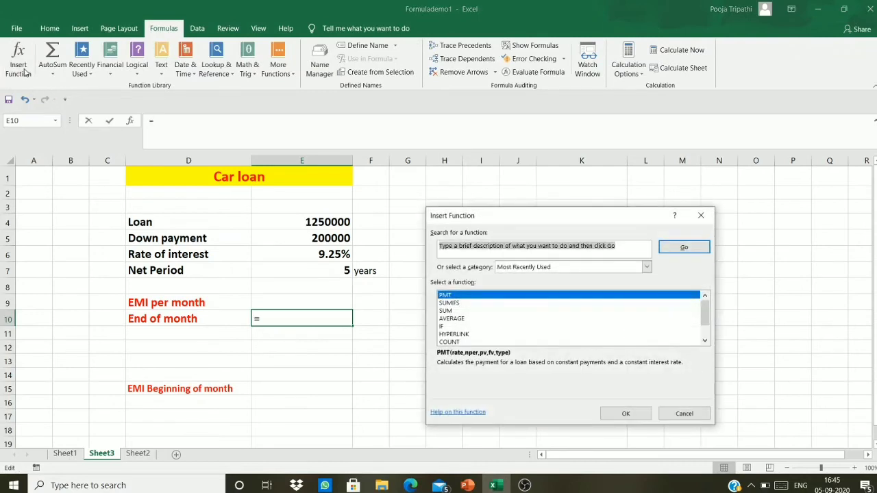
{"action": "left_click", "coordinate": [585, 247]}
{"action": "type", "text": "pmt"}
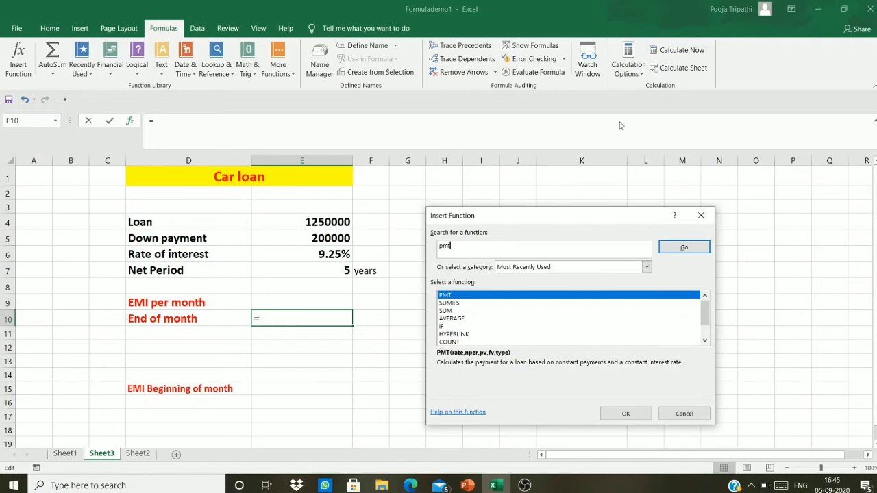
{"action": "left_click", "coordinate": [686, 253]}
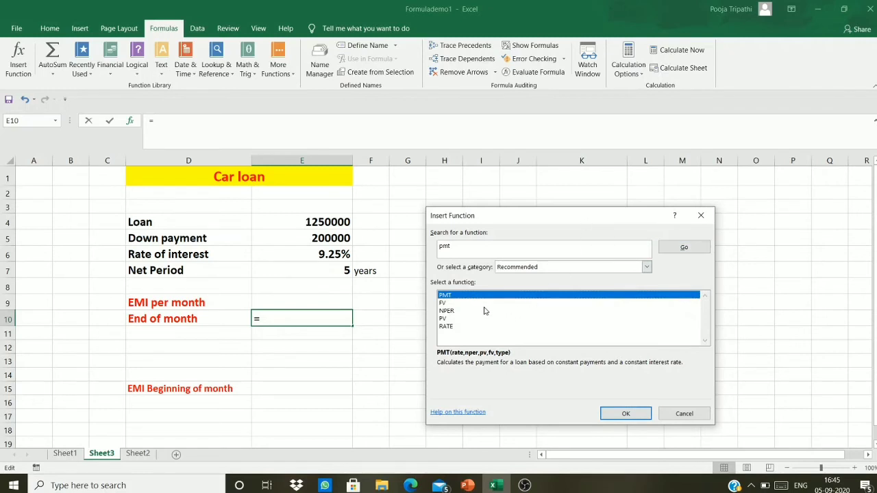
{"action": "left_click", "coordinate": [624, 414]}
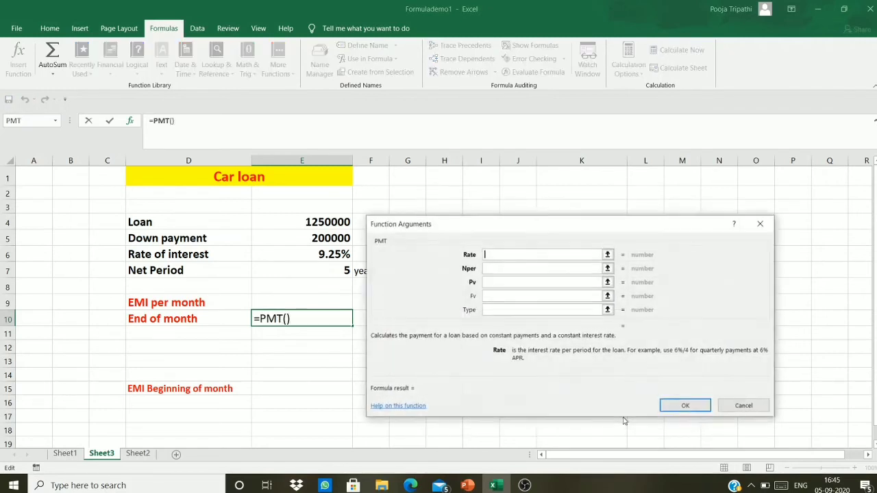
{"action": "left_click_drag", "start_coordinate": [522, 226], "coordinate": [618, 201]}
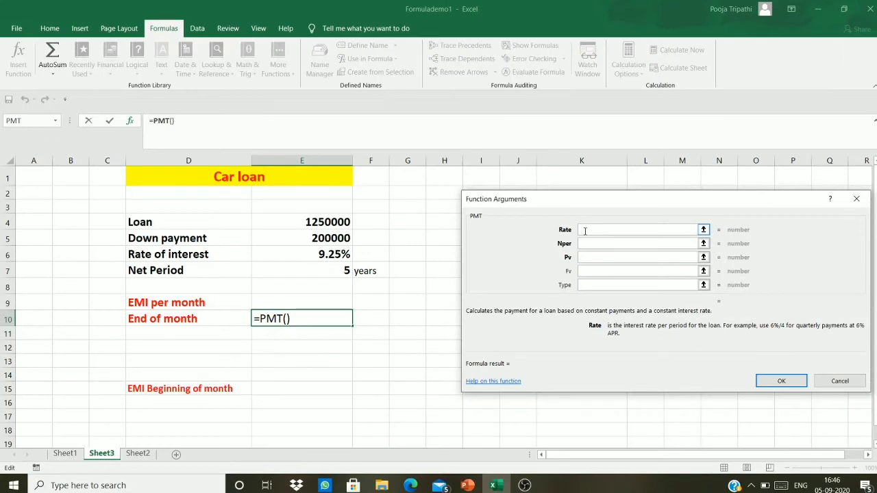
Set the PMT rate argument to E6/12 and the number of periods to E7*12
{"action": "left_click", "coordinate": [342, 254]}
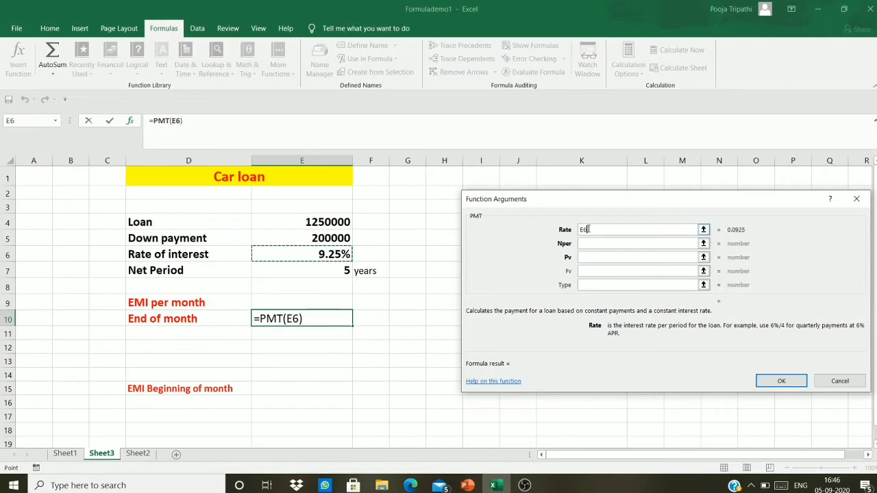
{"action": "type", "text": "/"}
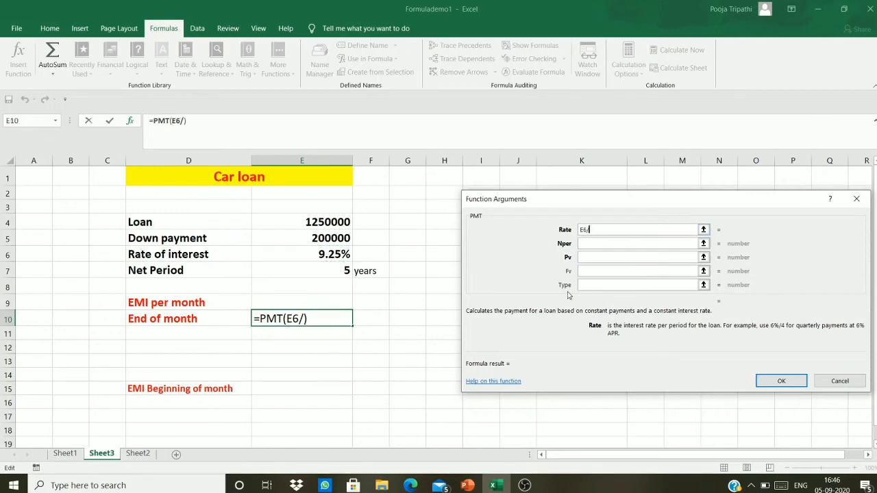
{"action": "type", "text": "12"}
{"action": "left_click", "coordinate": [589, 243]}
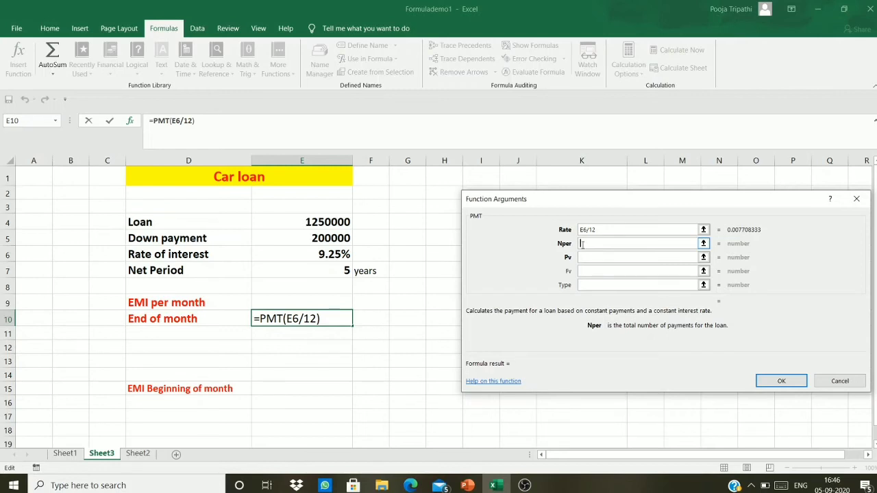
{"action": "left_click", "coordinate": [344, 272]}
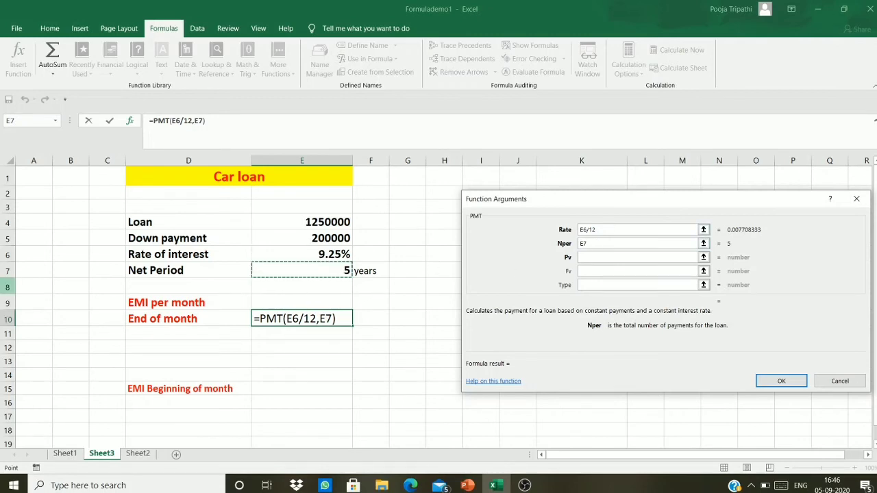
{"action": "type", "text": "*12"}
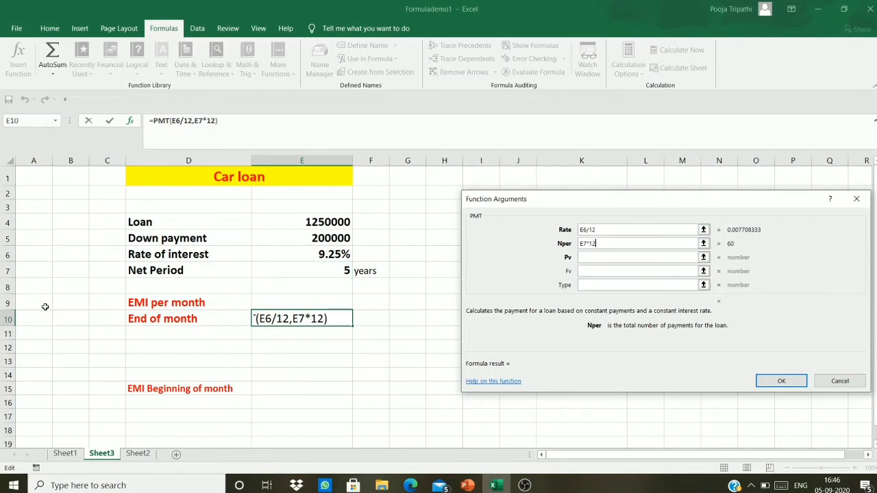
Set the present value to E4-E5, enter the end-of-month EMI formula and review it in E10
{"action": "left_click", "coordinate": [620, 258]}
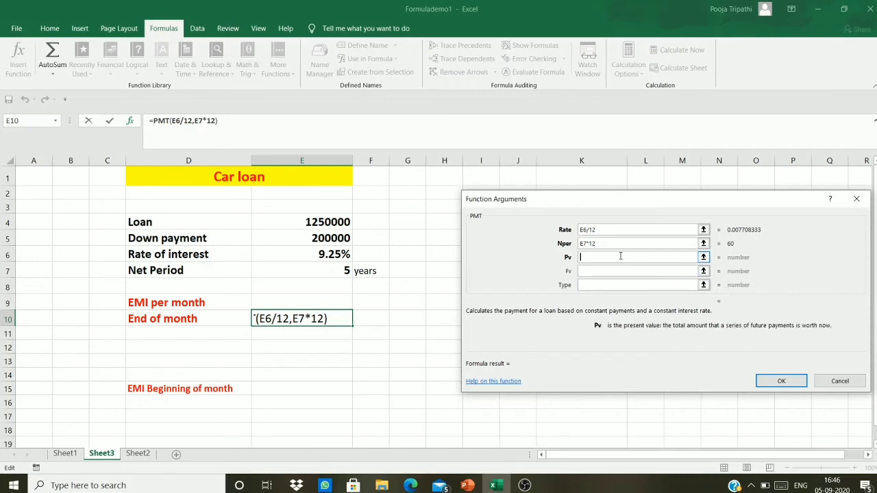
{"action": "left_click", "coordinate": [348, 225]}
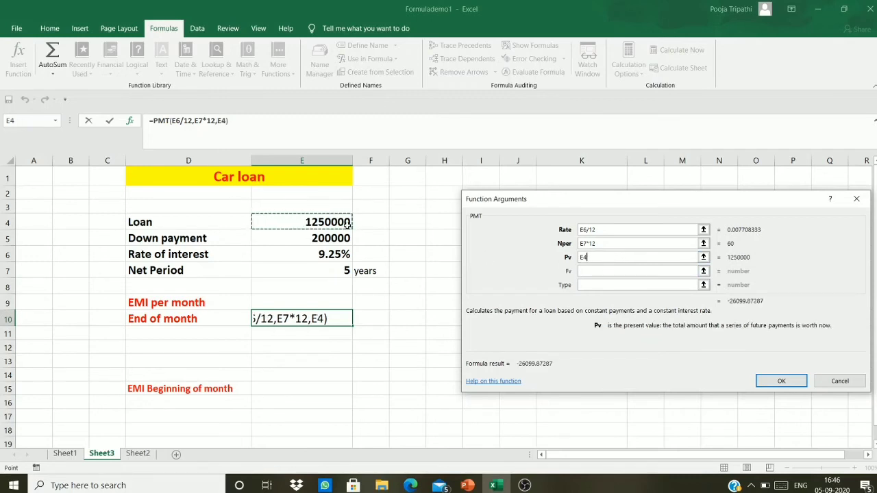
{"action": "type", "text": "-"}
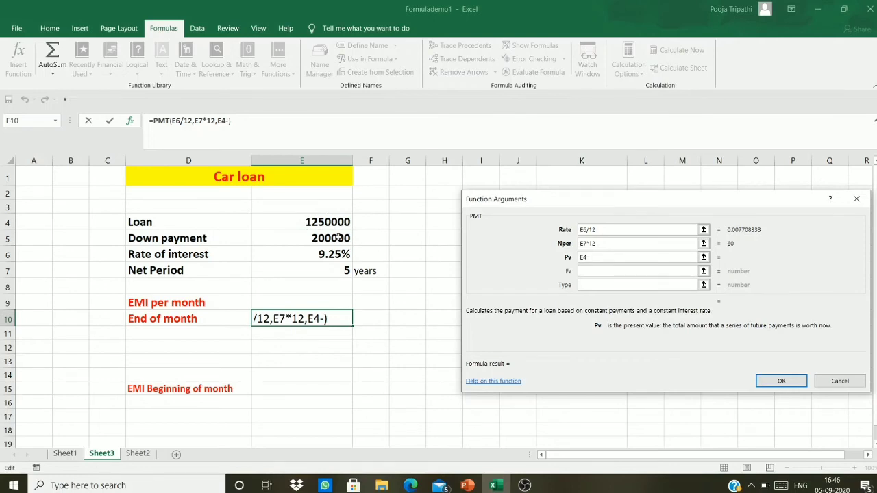
{"action": "left_click", "coordinate": [338, 238]}
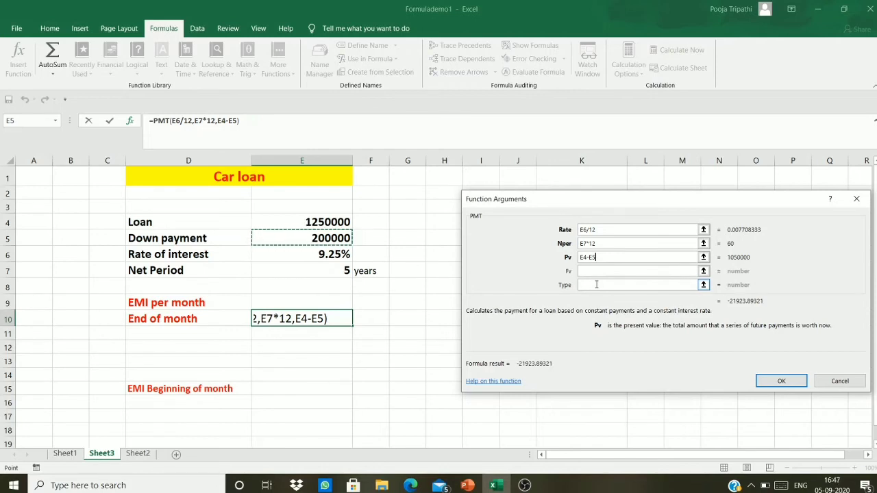
{"action": "left_click", "coordinate": [788, 389]}
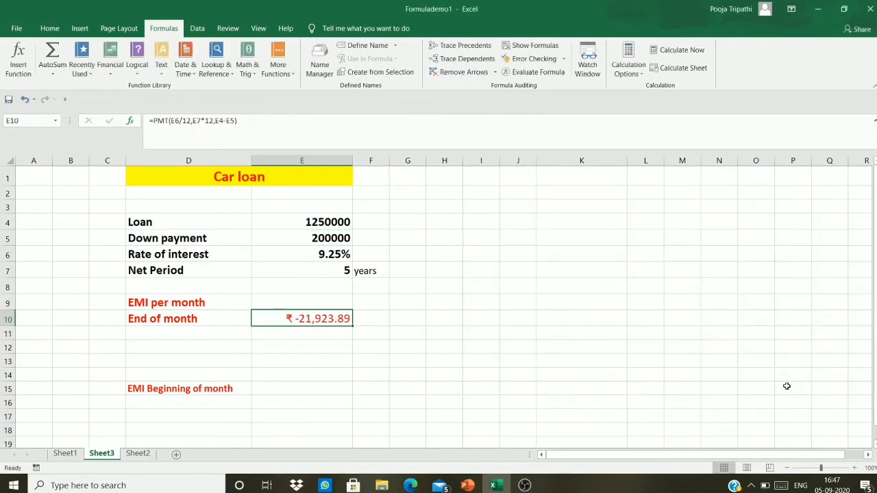
{"action": "left_click", "coordinate": [450, 348]}
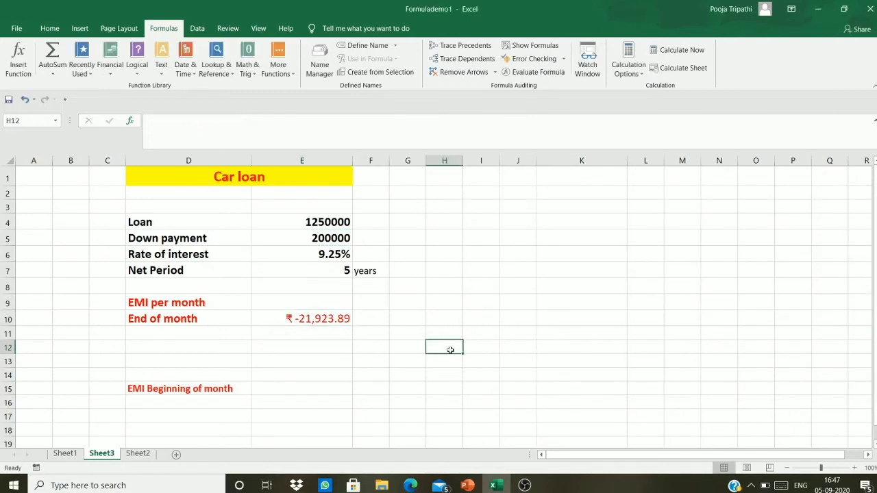
{"action": "left_click", "coordinate": [294, 320]}
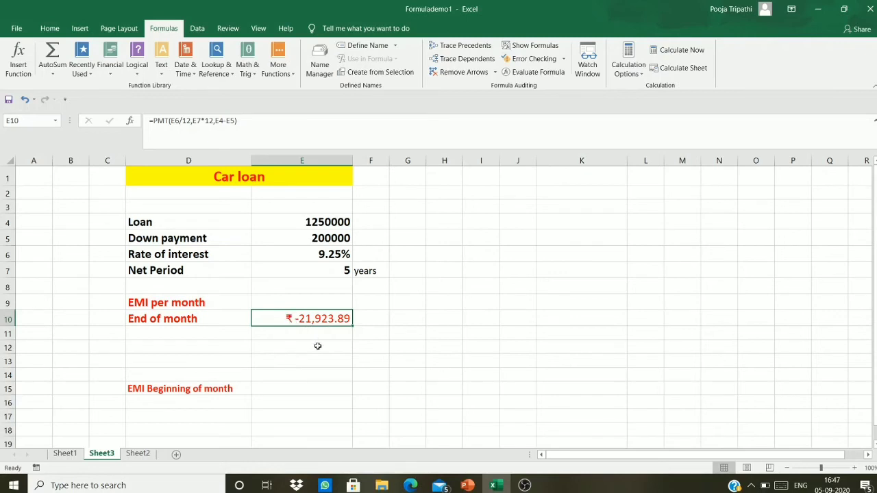
Find the PMT function by searching for "pmt" and insert it in E15 for the beginning-of-month EMI
{"action": "left_click", "coordinate": [321, 383]}
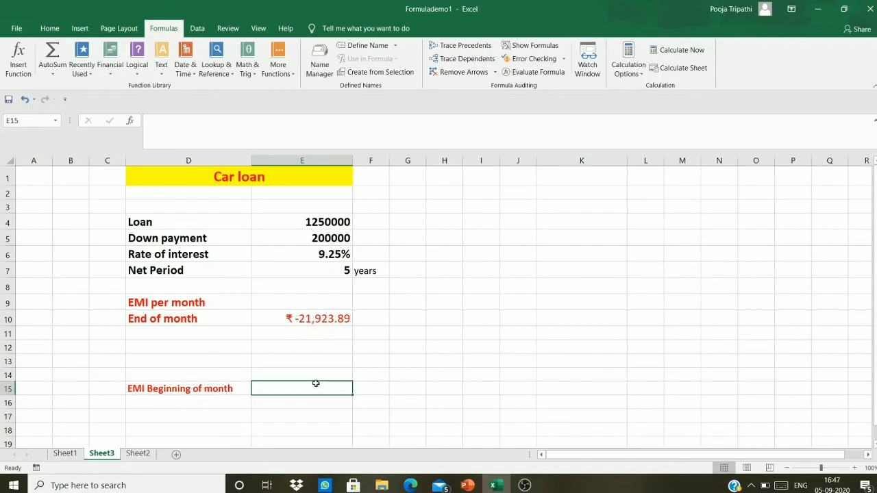
{"action": "left_click", "coordinate": [17, 62]}
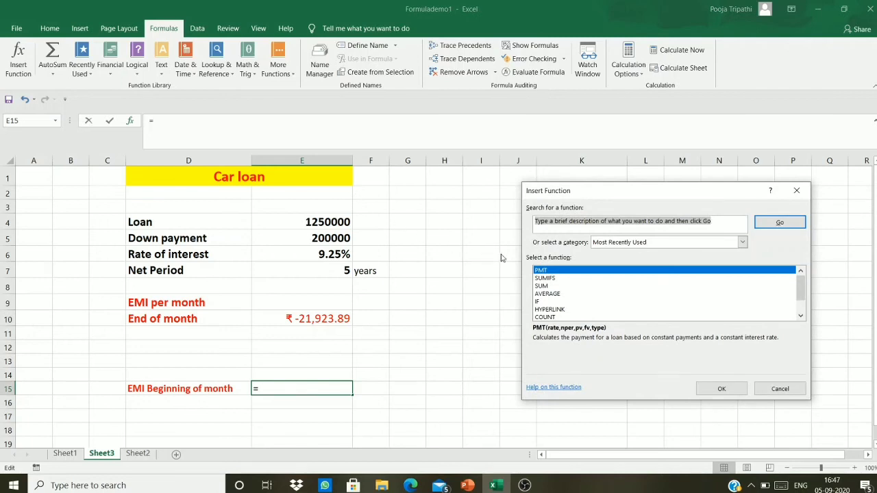
{"action": "key", "text": "BackSpace"}
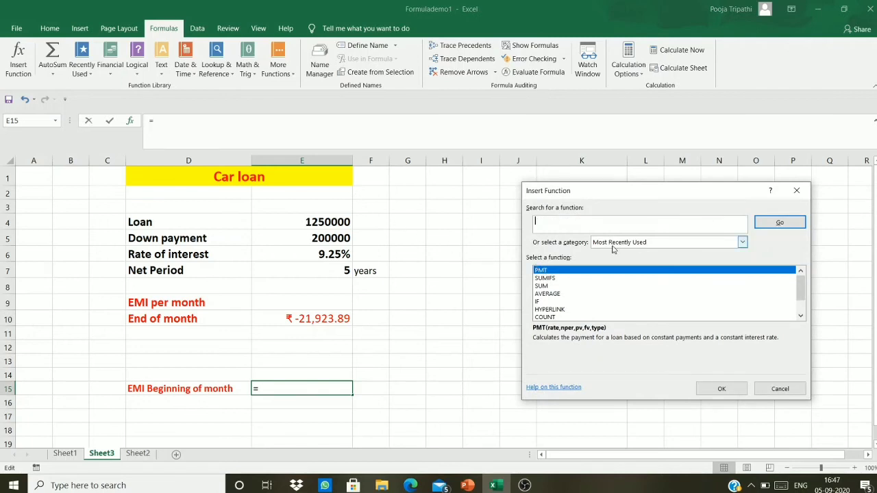
{"action": "type", "text": "pmt"}
{"action": "left_click", "coordinate": [779, 222]}
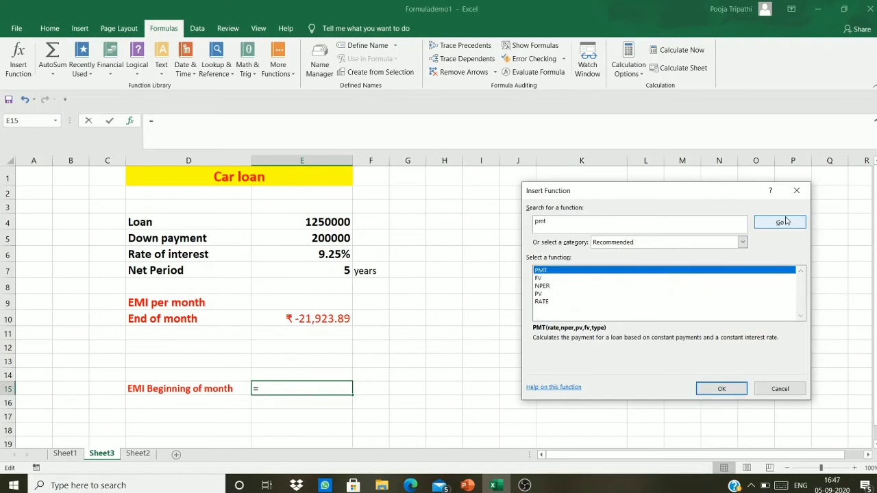
{"action": "left_click", "coordinate": [712, 389]}
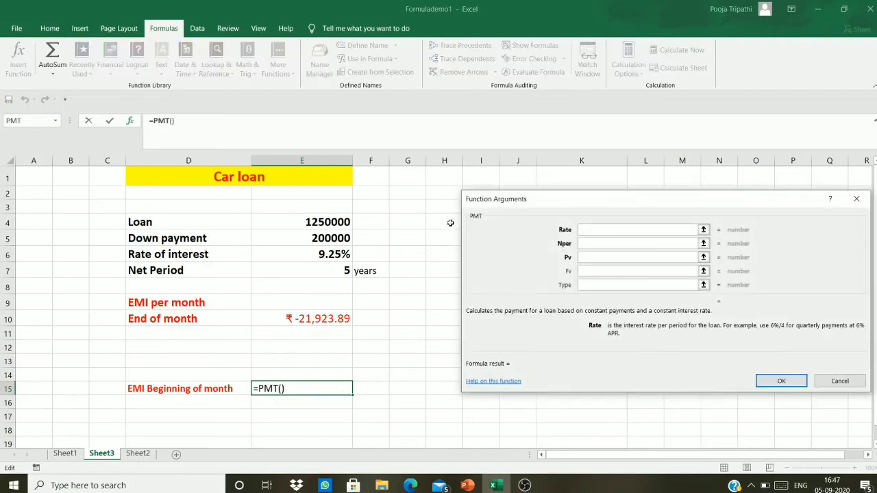
Set the rate argument of the beginning-of-month PMT to E6/12 and its number of periods to E7*12
{"action": "left_click", "coordinate": [349, 254]}
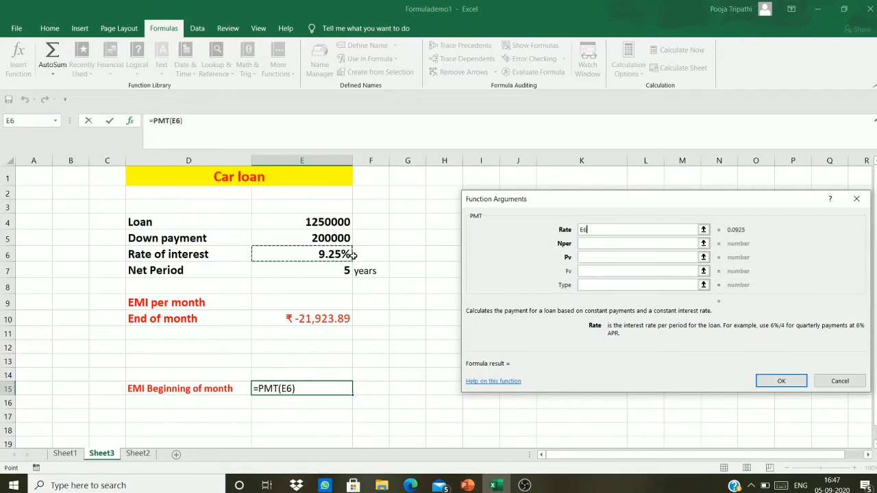
{"action": "type", "text": "/12"}
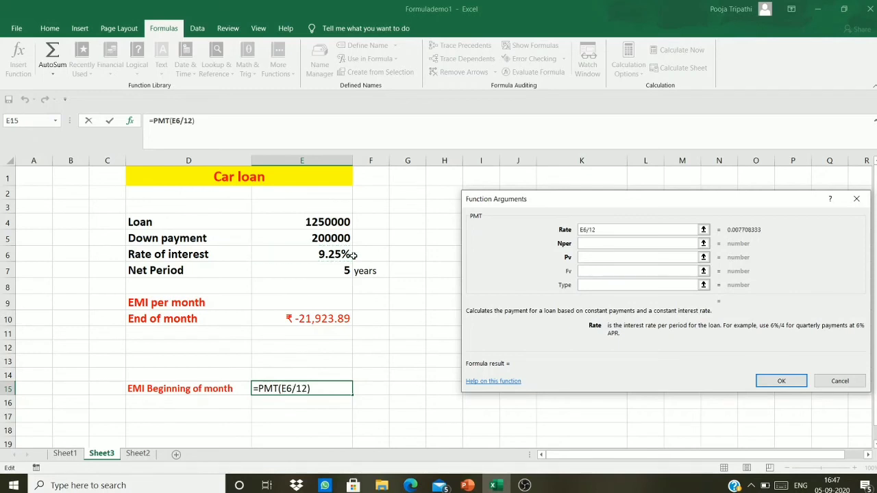
{"action": "left_click", "coordinate": [613, 241]}
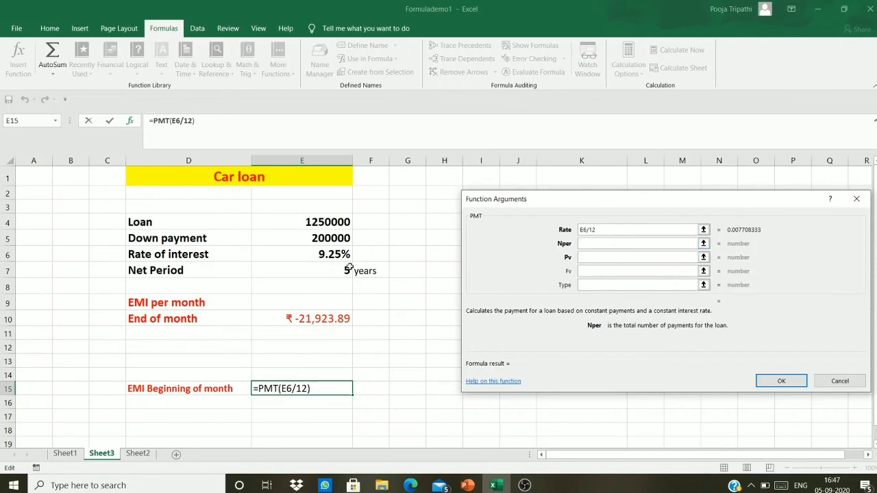
{"action": "left_click", "coordinate": [326, 272]}
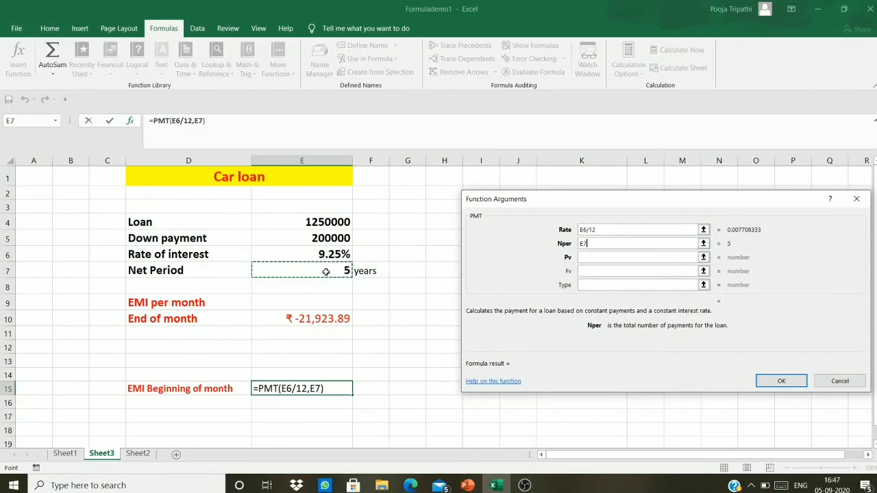
{"action": "type", "text": "*"}
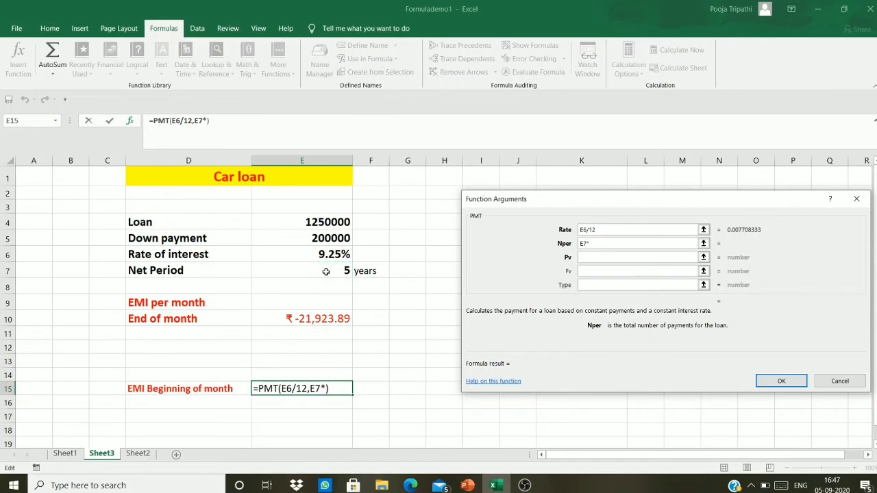
{"action": "type", "text": "12"}
Set the present value argument to the loan minus the down payment, E4-E5
{"action": "left_click", "coordinate": [648, 259]}
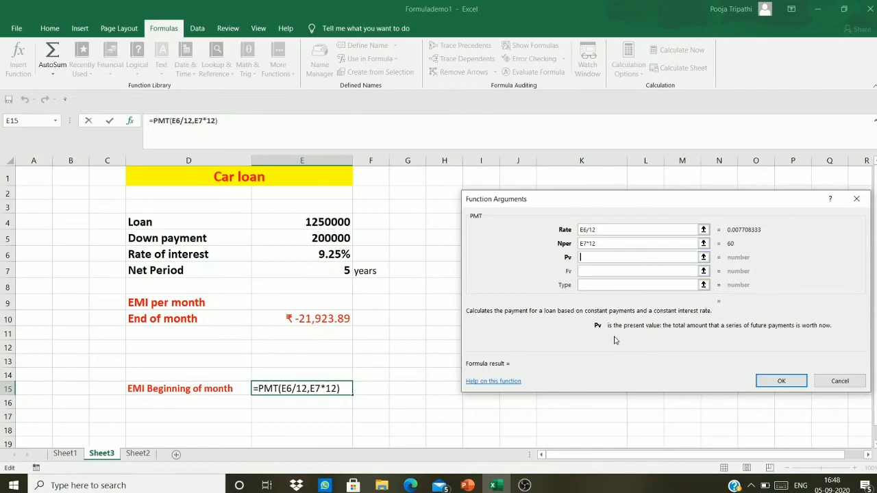
{"action": "left_click", "coordinate": [331, 226]}
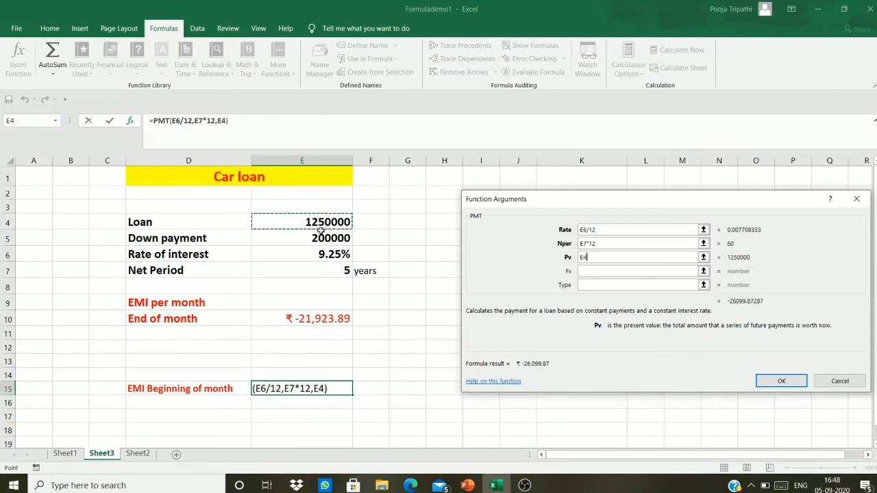
{"action": "type", "text": "-"}
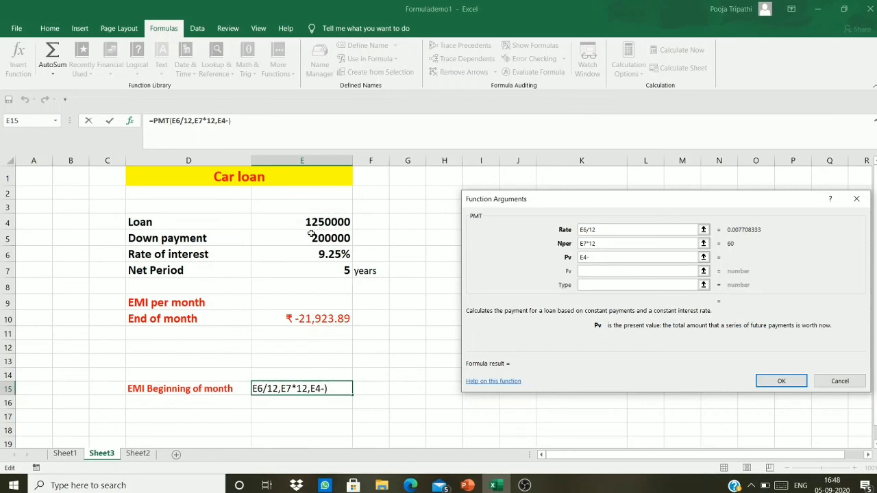
{"action": "left_click", "coordinate": [311, 237]}
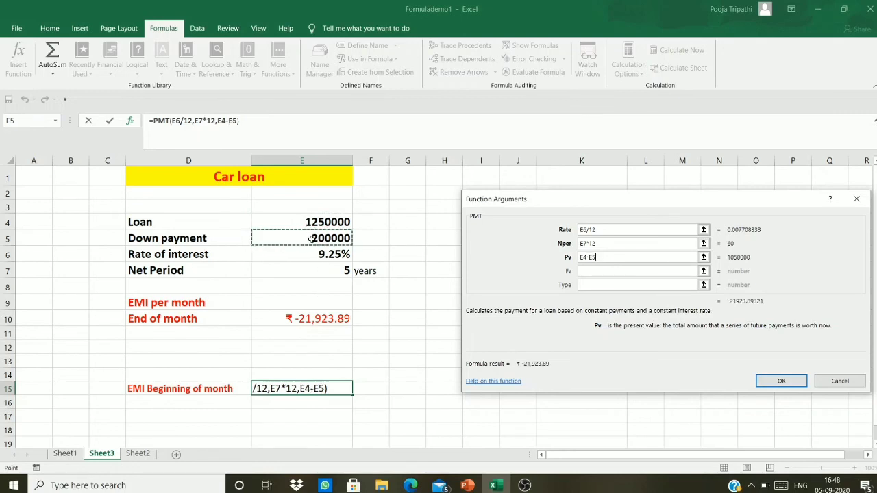
Set the future value to 0 and the payment type to 1, and enter the beginning-of-month EMI formula in E15
{"action": "left_click", "coordinate": [587, 272]}
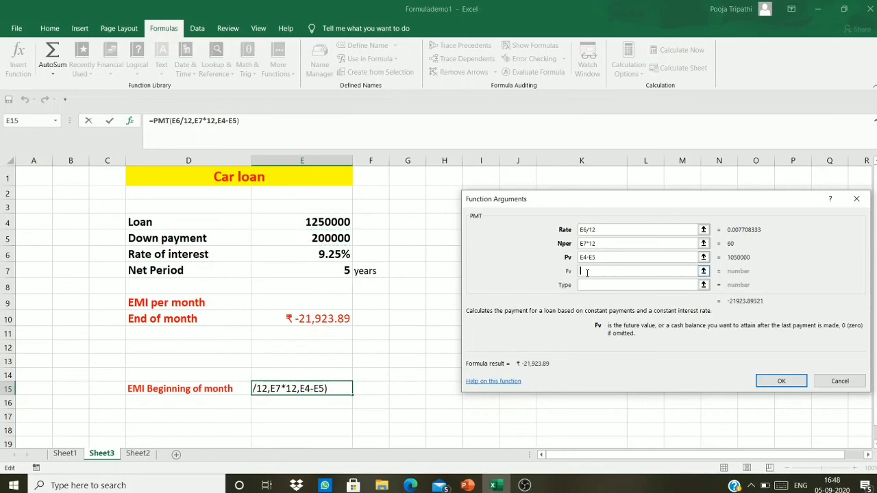
{"action": "type", "text": "0"}
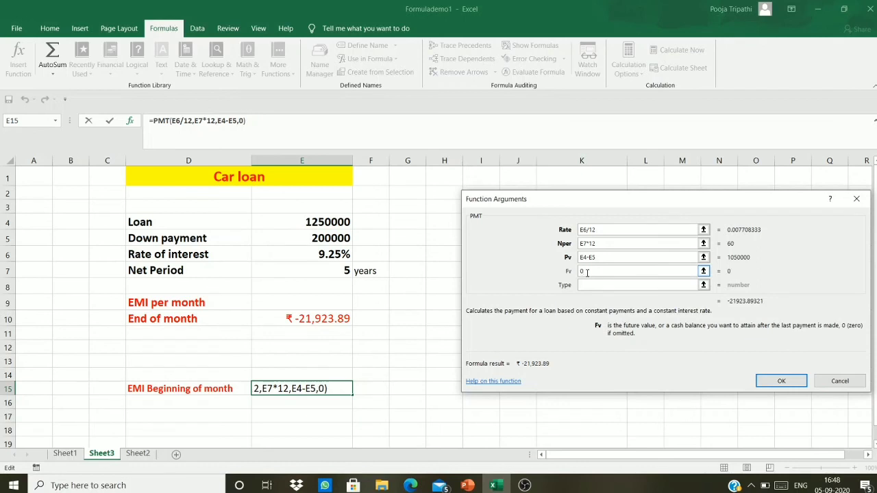
{"action": "left_click", "coordinate": [591, 287]}
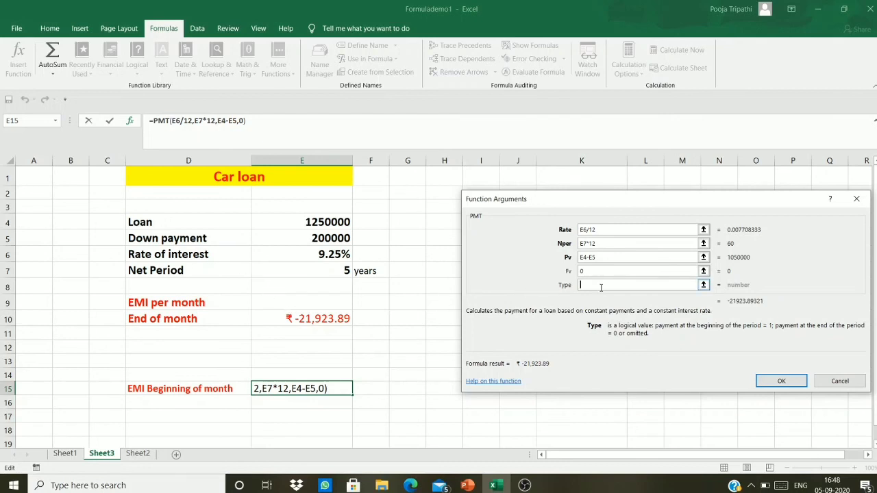
{"action": "type", "text": "1"}
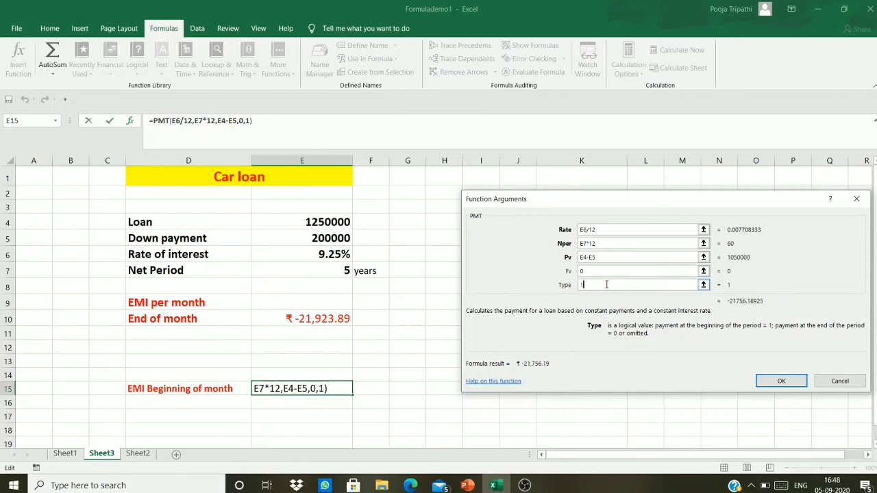
{"action": "left_click", "coordinate": [797, 383]}
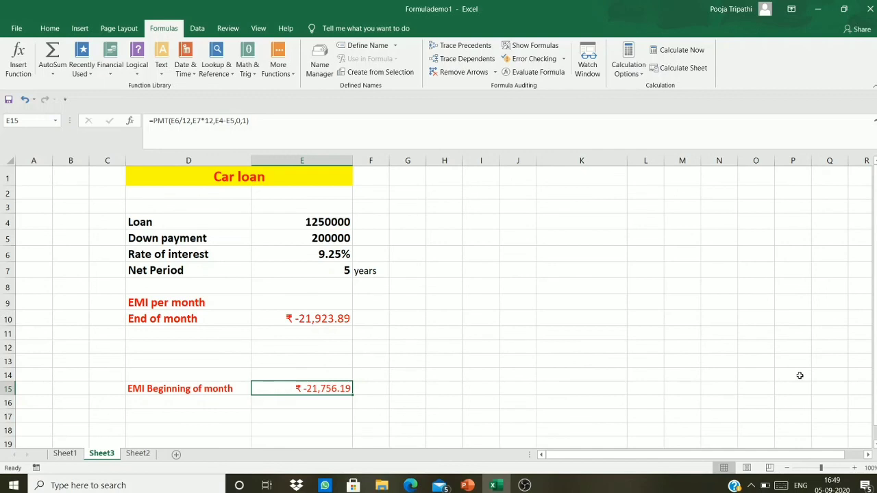
Compare the end-of-month EMI in E10 with the beginning-of-month EMI in E15, including their formulas
{"action": "left_click", "coordinate": [319, 320]}
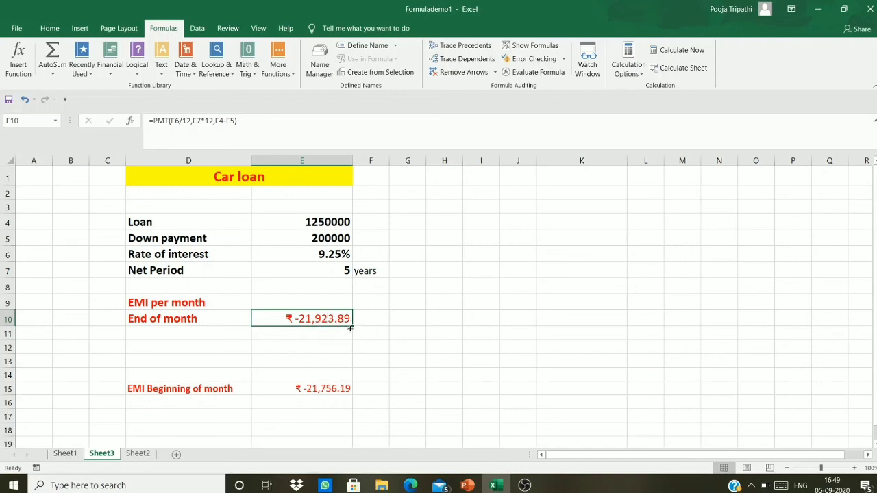
{"action": "left_click", "coordinate": [342, 392]}
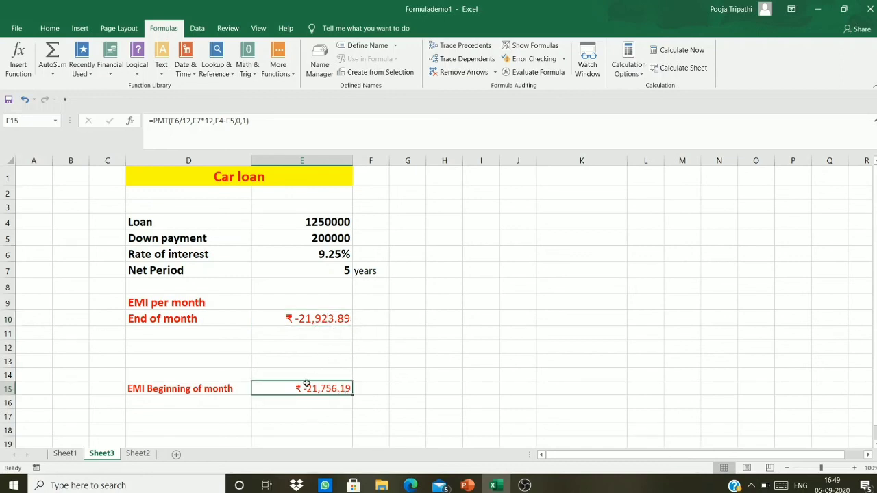
{"action": "left_click", "coordinate": [319, 317]}
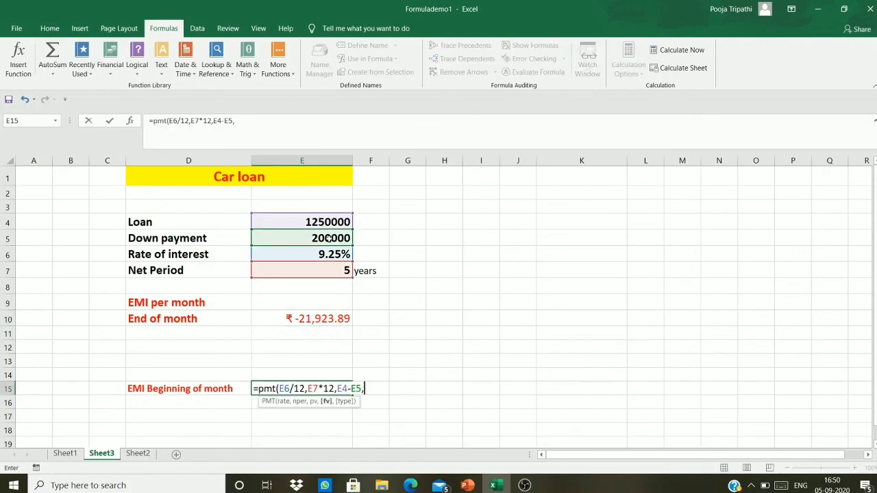
Complete the hand-written formula in E15 as =pmt(E6/12,E7*12,E4-E5,0,1), enter it and review it in the cell
{"action": "type", "text": "0,"}
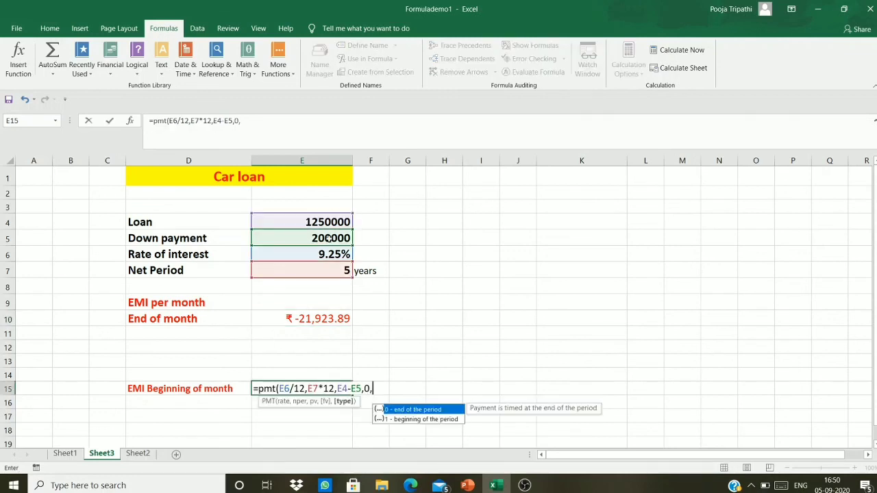
{"action": "type", "text": "1"}
{"action": "type", "text": ")"}
{"action": "key", "text": "Return"}
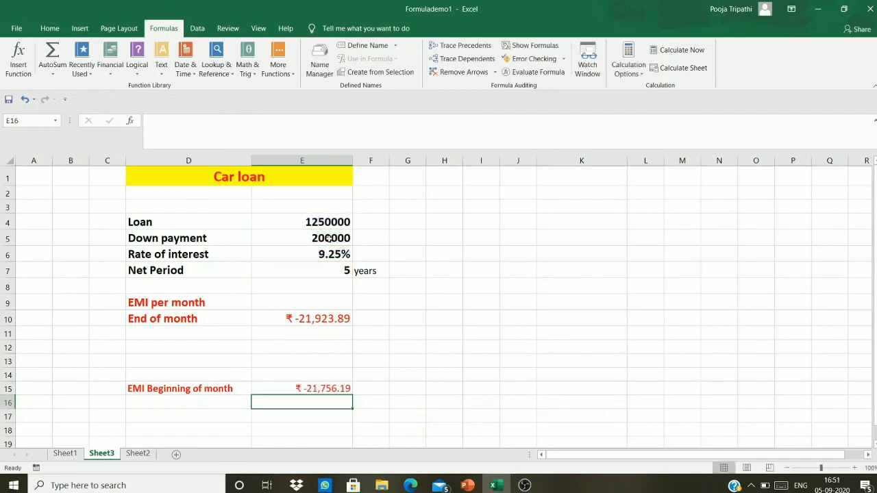
{"action": "key", "text": "Up"}
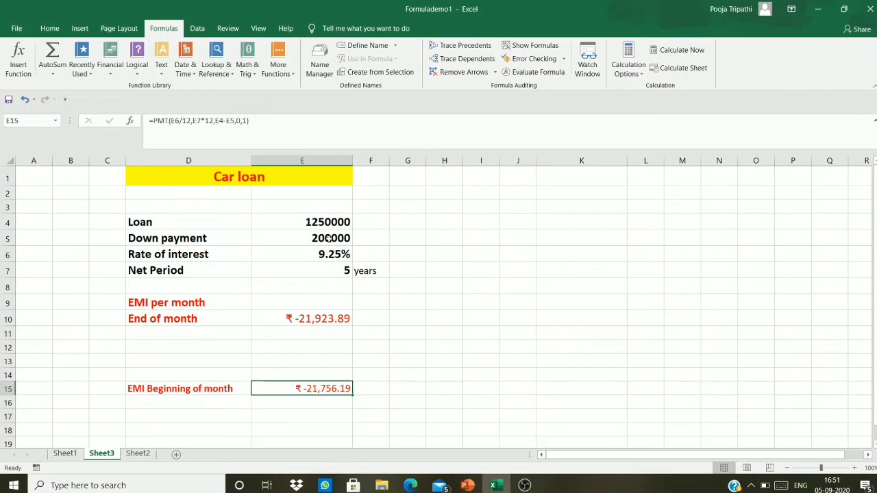